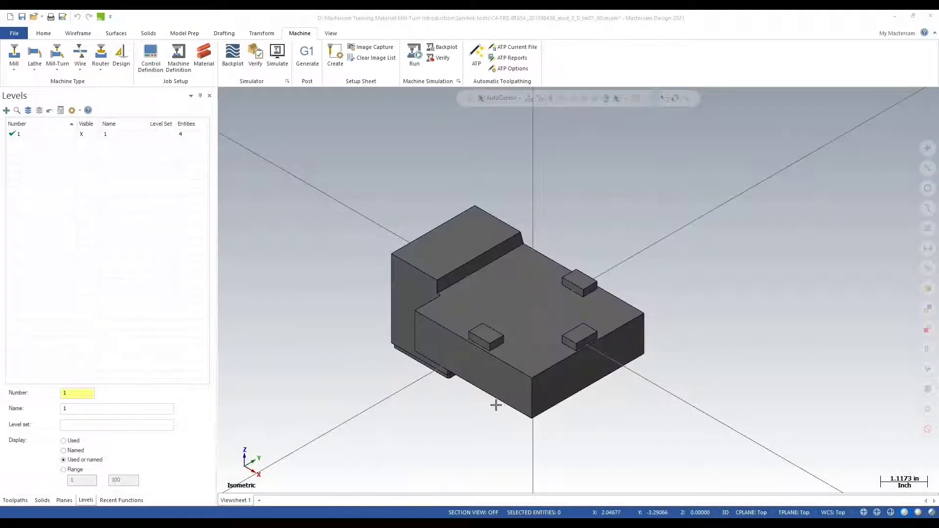
Step: Orbit and zoom around the Capto C4 locator model to inspect its top, bore face and block
middle_click_drag(495, 403, 417, 333)
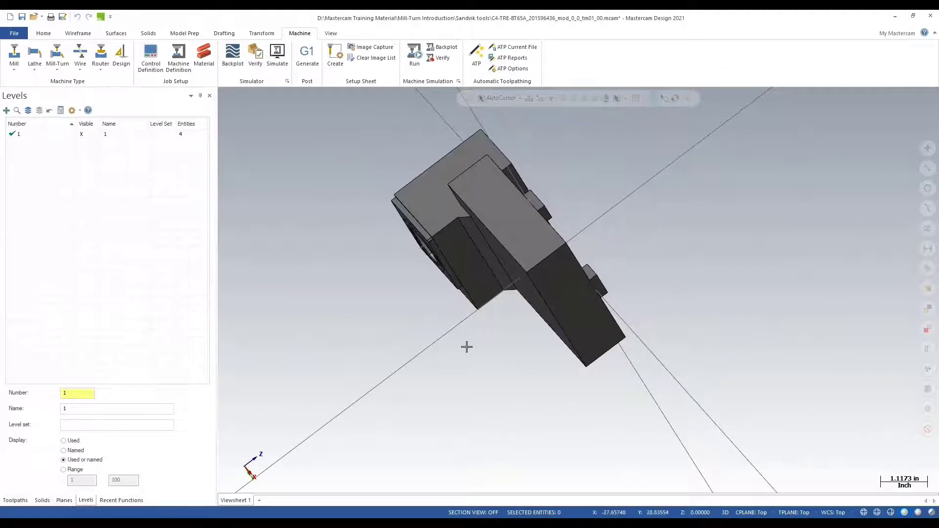
mouse_move(577, 290)
middle_mouse_down()
mouse_move(564, 307)
mouse_move(607, 266)
middle_mouse_up()
scroll(404, 254, "up", 5)
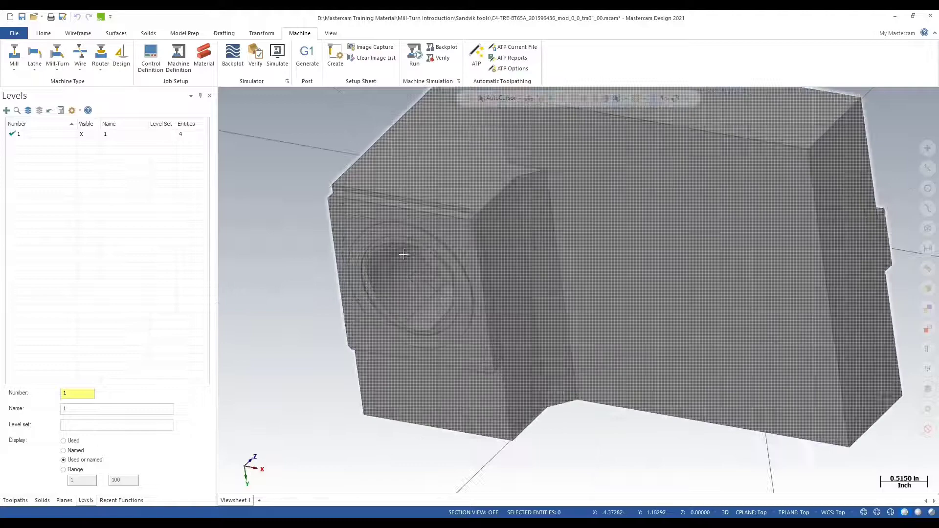
scroll(403, 254, "down", 4)
middle_click_drag(404, 254, 428, 205)
scroll(435, 185, "up", 6)
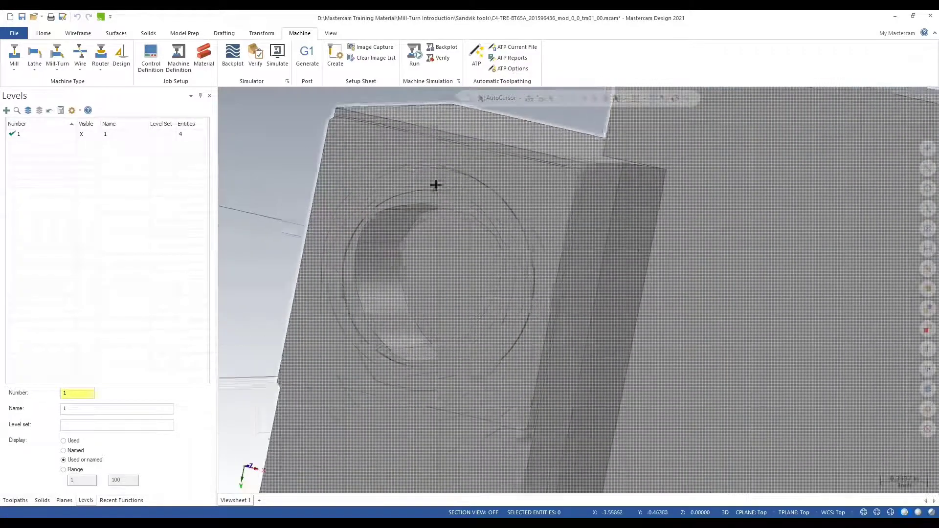
scroll(478, 234, "down", 4)
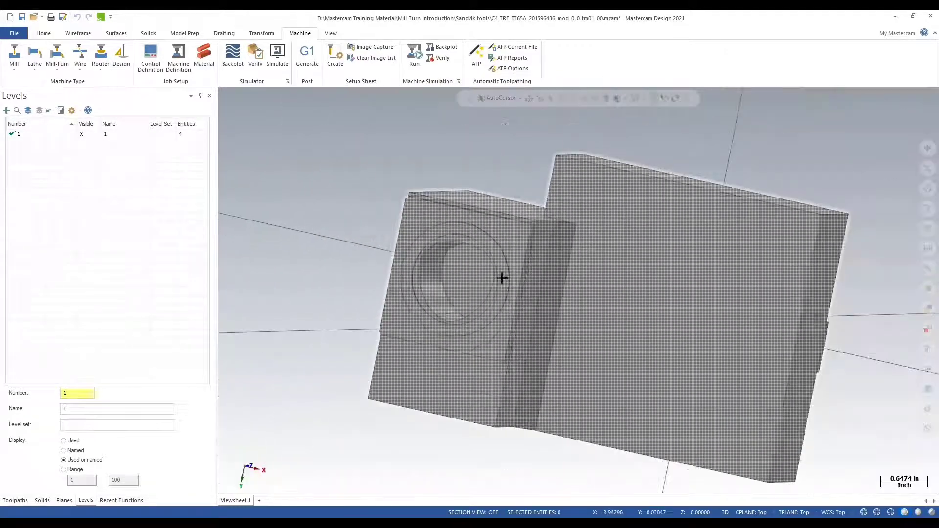
mouse_move(502, 278)
middle_mouse_down()
mouse_move(632, 281)
mouse_move(440, 335)
mouse_move(510, 294)
mouse_move(548, 289)
mouse_move(519, 299)
mouse_move(536, 306)
mouse_move(484, 274)
mouse_move(557, 287)
mouse_move(561, 329)
mouse_move(549, 289)
mouse_move(465, 291)
mouse_move(498, 274)
mouse_move(525, 290)
mouse_move(520, 296)
middle_mouse_up()
scroll(481, 272, "up", 3)
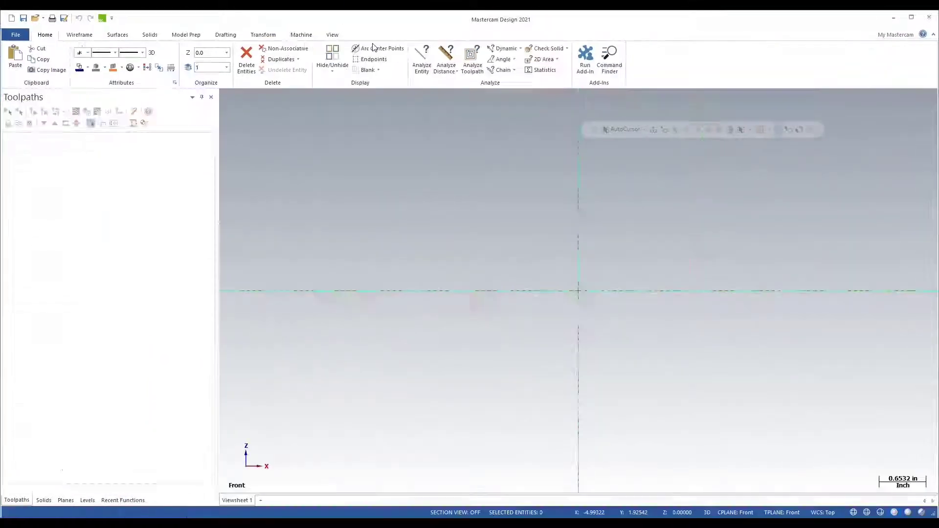
Step: Load the Doosan PUMA 2600SY_BMT65x24 machine from the Mill-Turn machine list
left_click(300, 33)
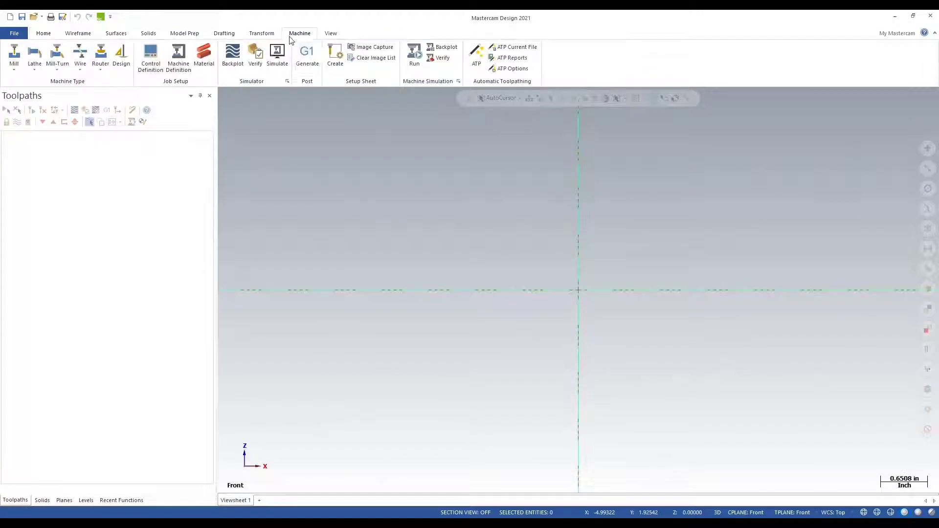
left_click(57, 70)
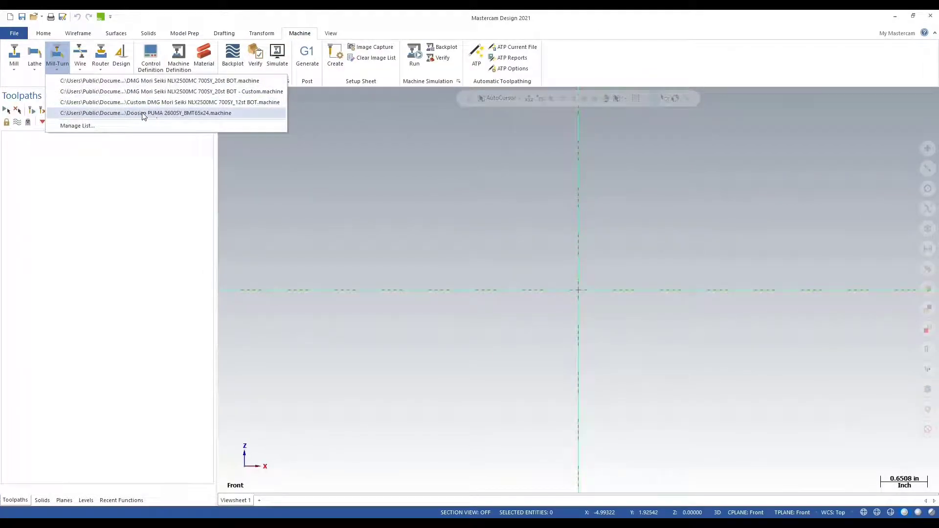
left_click(164, 114)
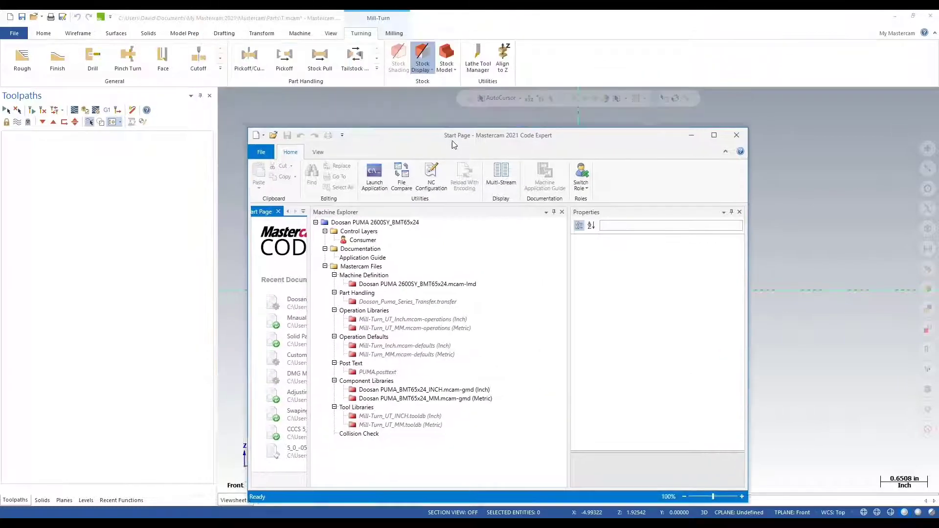
Step: Maximize Code Expert and open the PUMA_BMT65x24_INCH component library from Machine Explorer
double_click(443, 138)
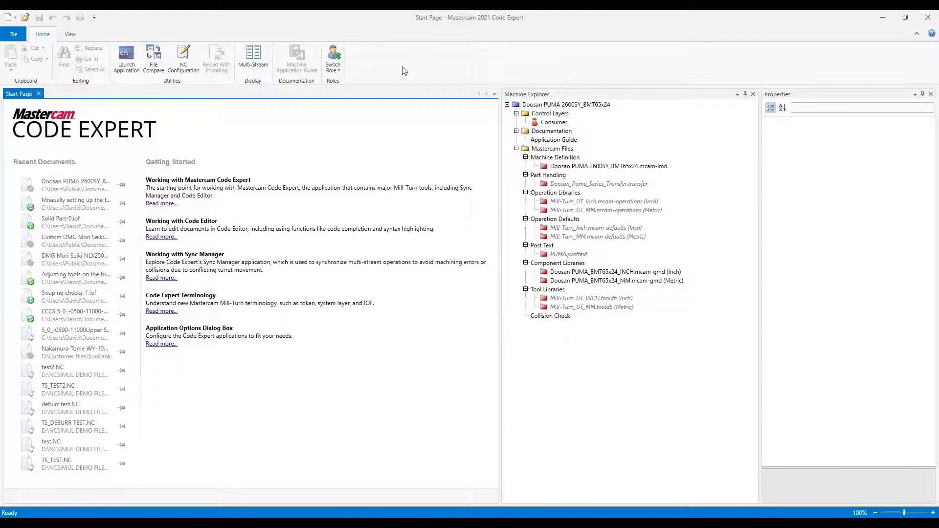
left_click(72, 36)
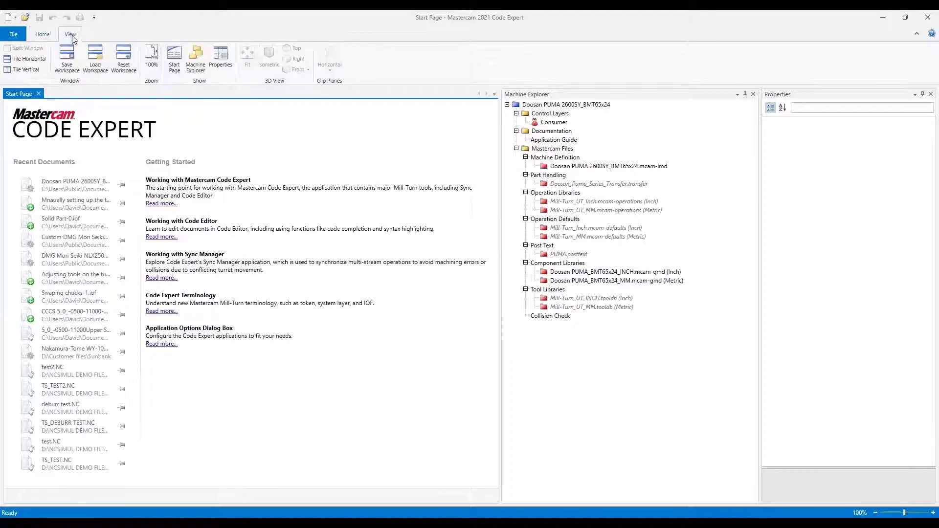
left_click(197, 59)
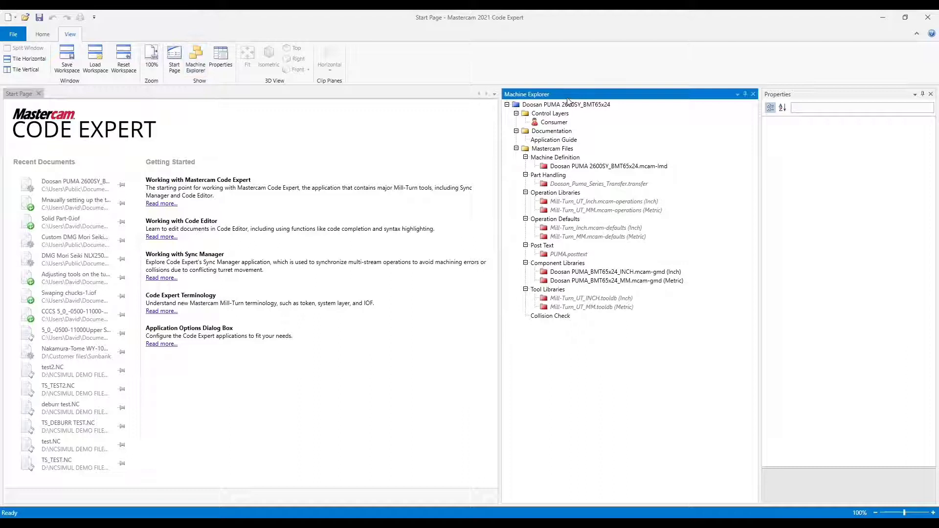
right_click(604, 274)
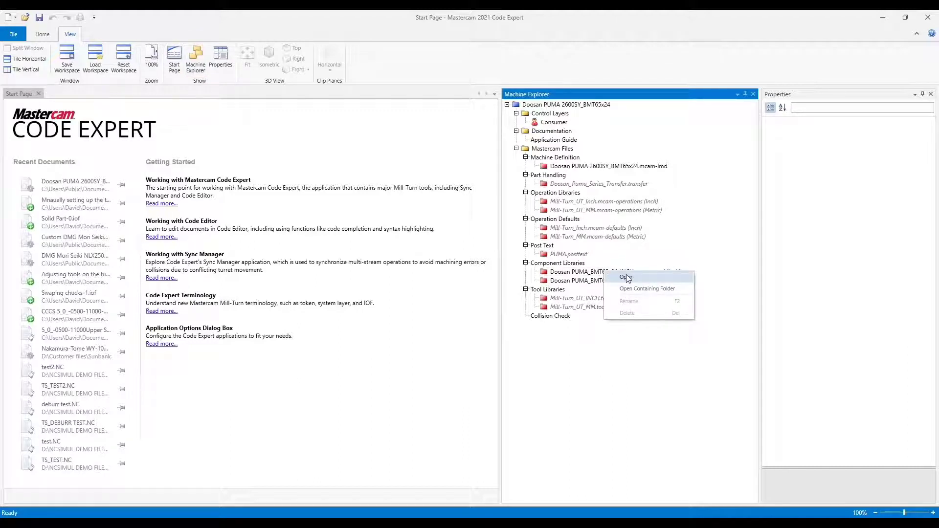
left_click(626, 277)
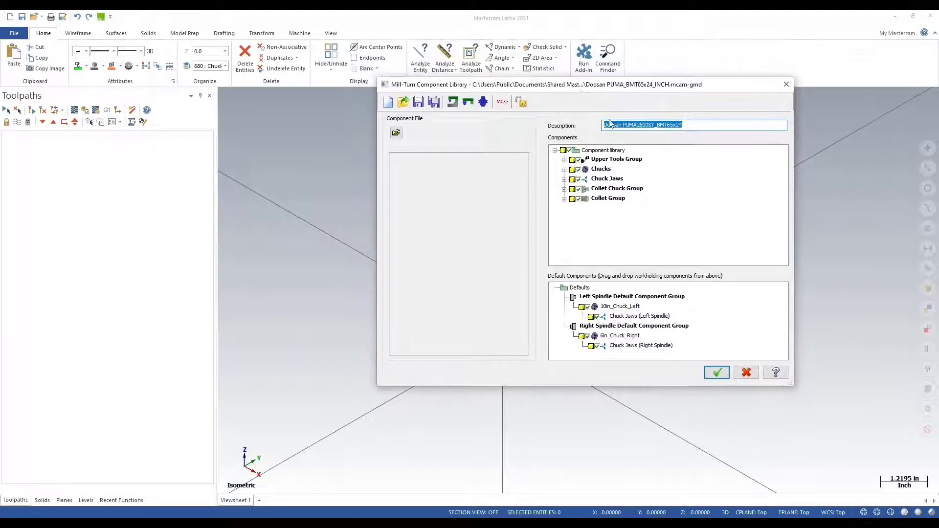
Step: Expand Upper Tools Group and Upper Turret to review the UT tool stations
left_click(564, 161)
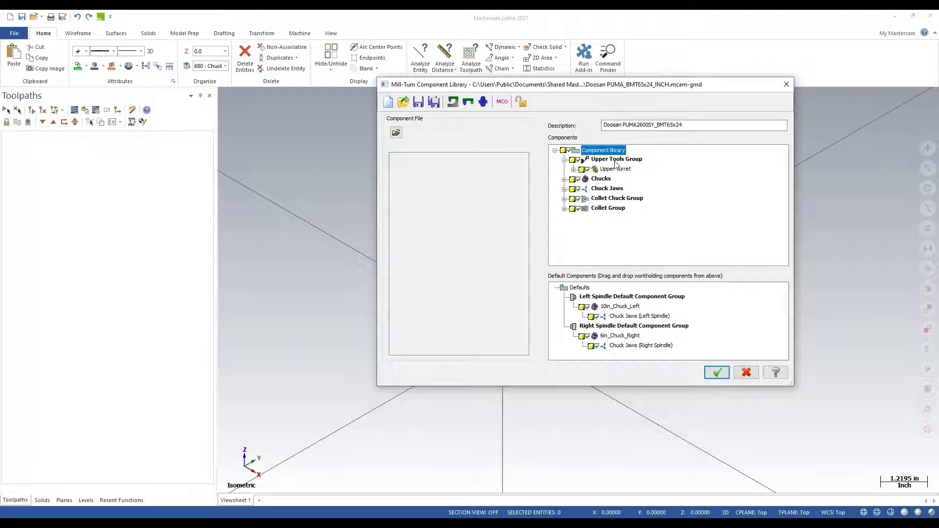
left_click(573, 169)
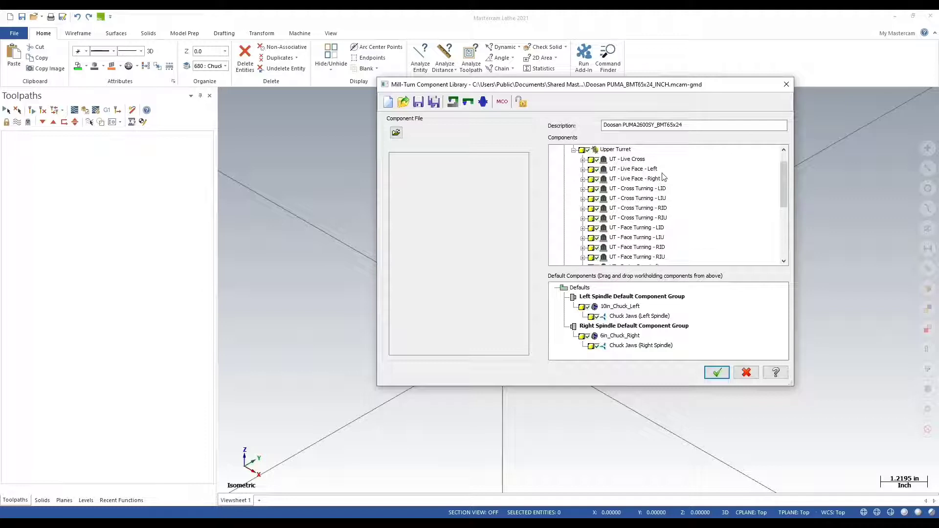
scroll(680, 179, "down", 2)
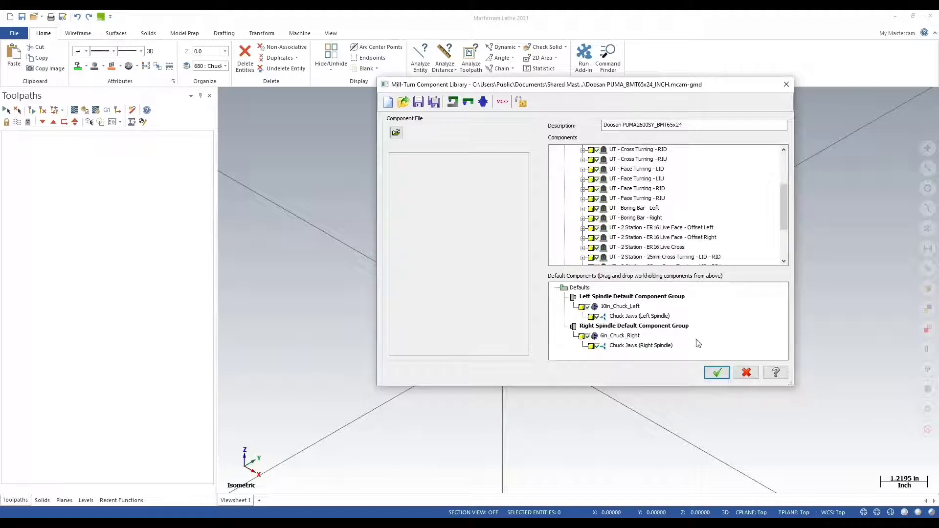
Step: Cancel the component library, then create working level 700 named 'Sandvik Capto C4'
left_click(745, 373)
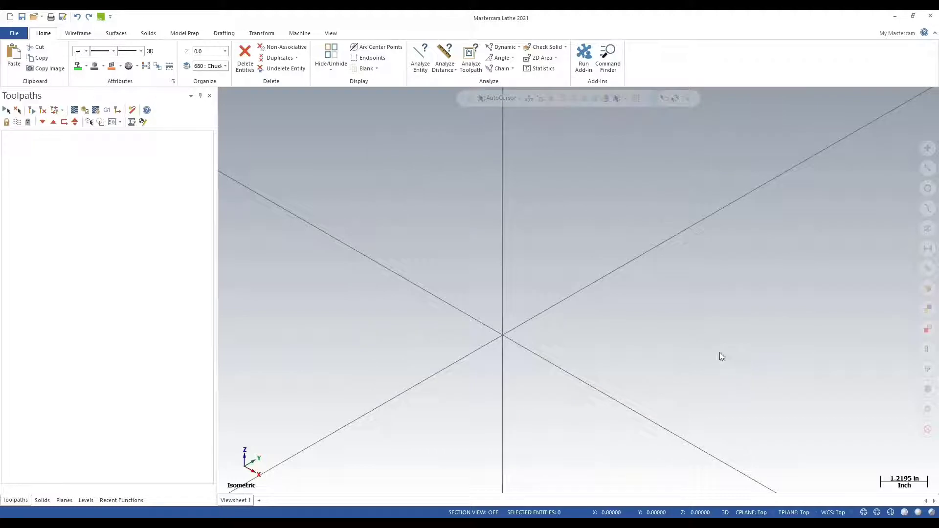
left_click(85, 499)
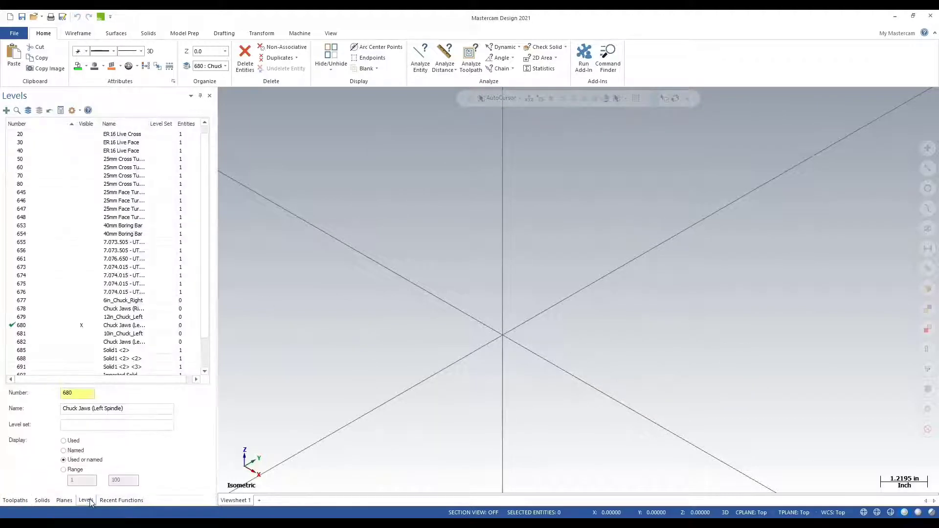
double_click(86, 392)
type("700")
left_click(122, 409)
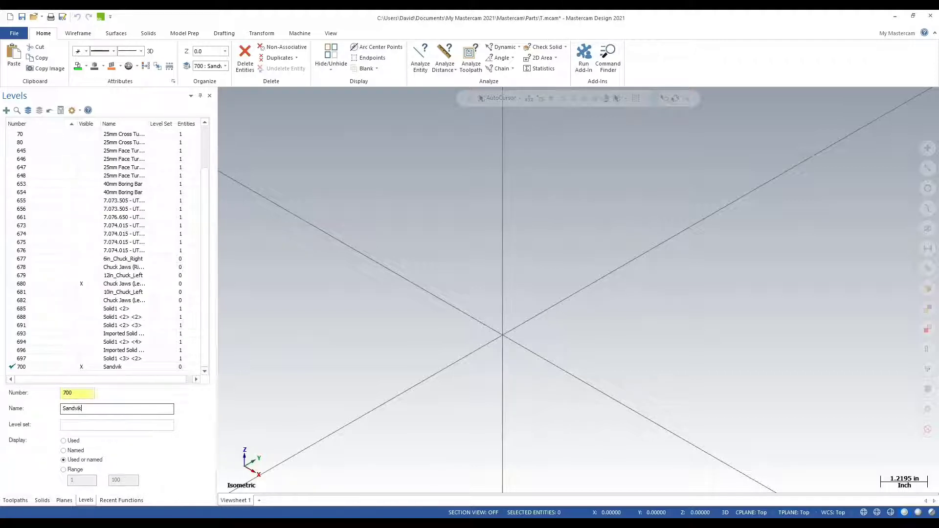
type("Sandvik Capto C4")
left_click(86, 284)
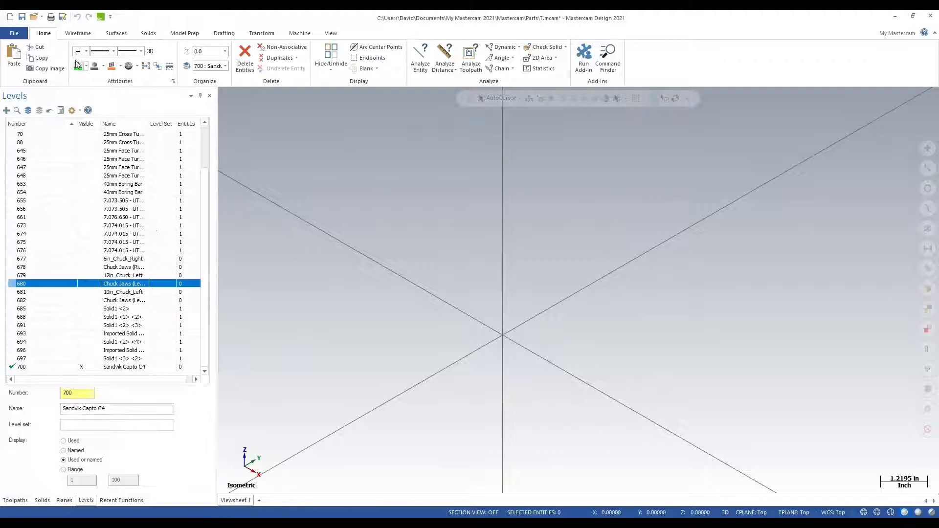
Step: Merge the Capto C4 locator STEP file from the Sandvik tools folder, filtering to STEP Files
left_click(17, 34)
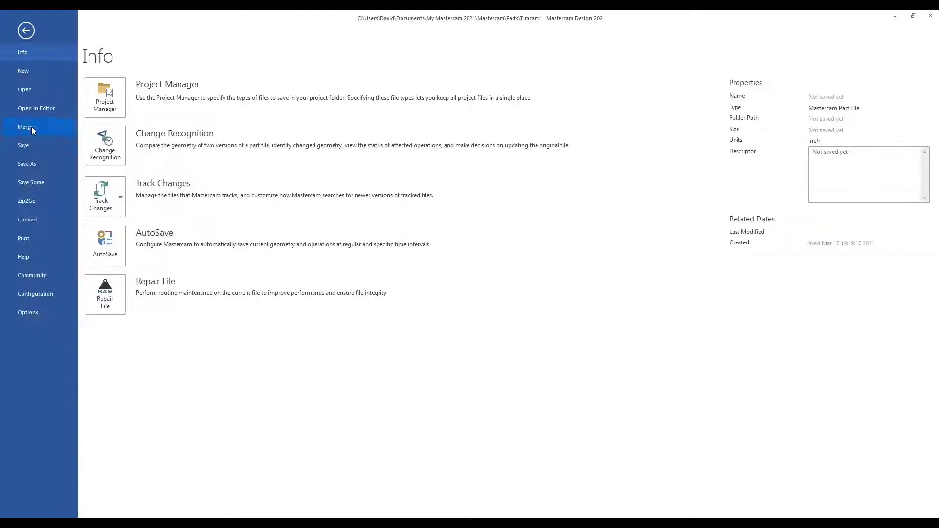
left_click(32, 127)
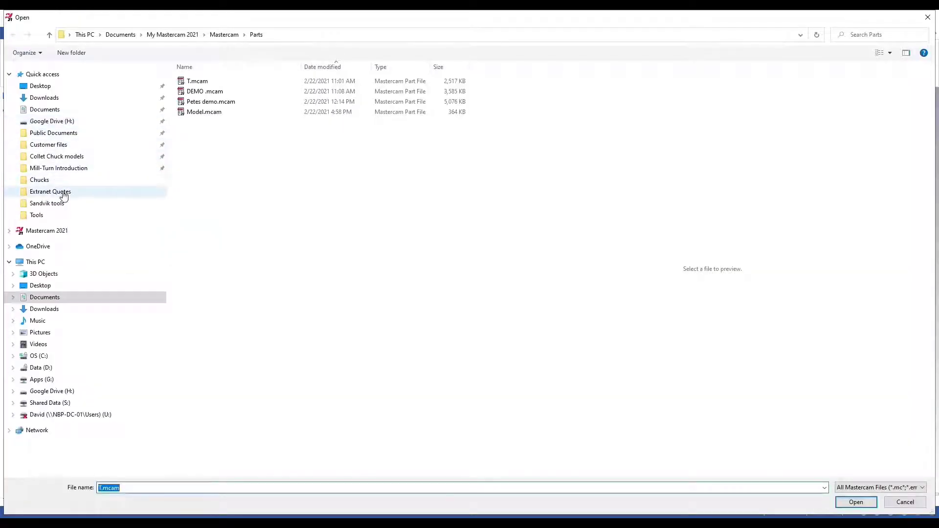
left_click(62, 203)
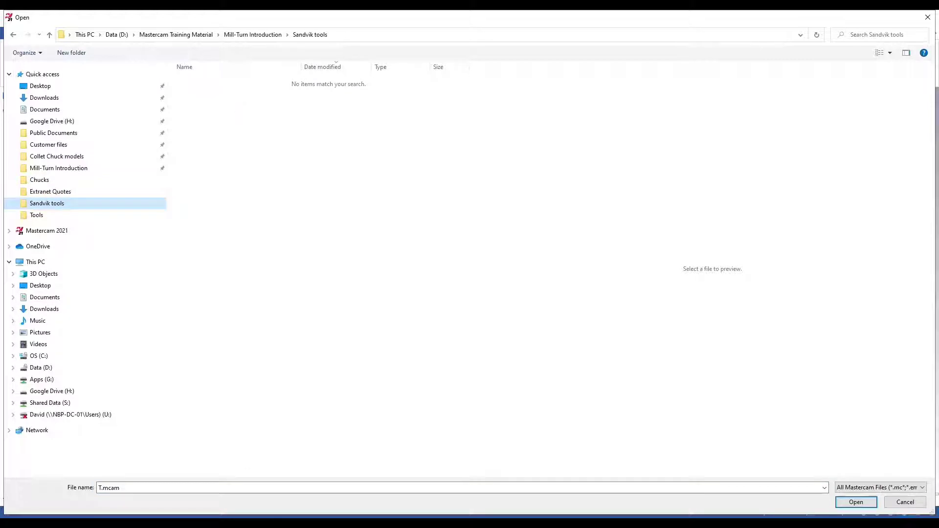
left_click(894, 487)
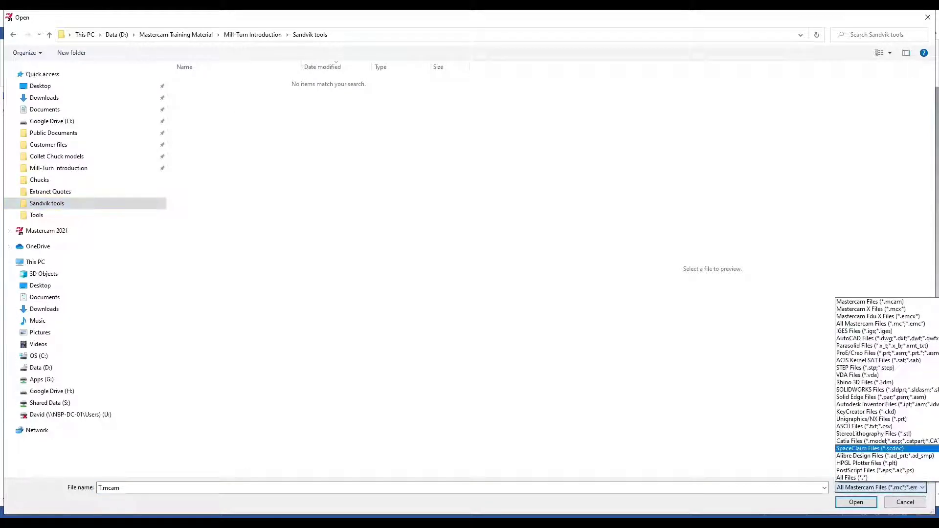
left_click(875, 324)
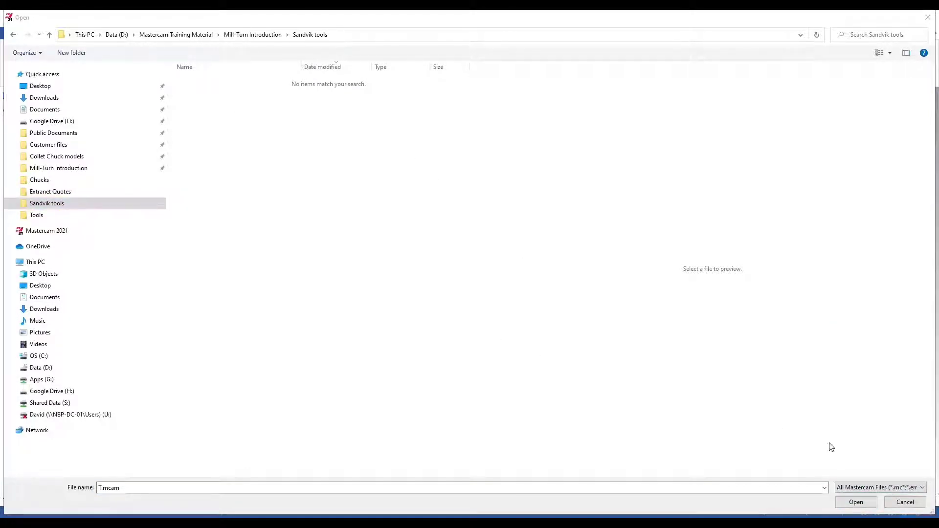
left_click(880, 488)
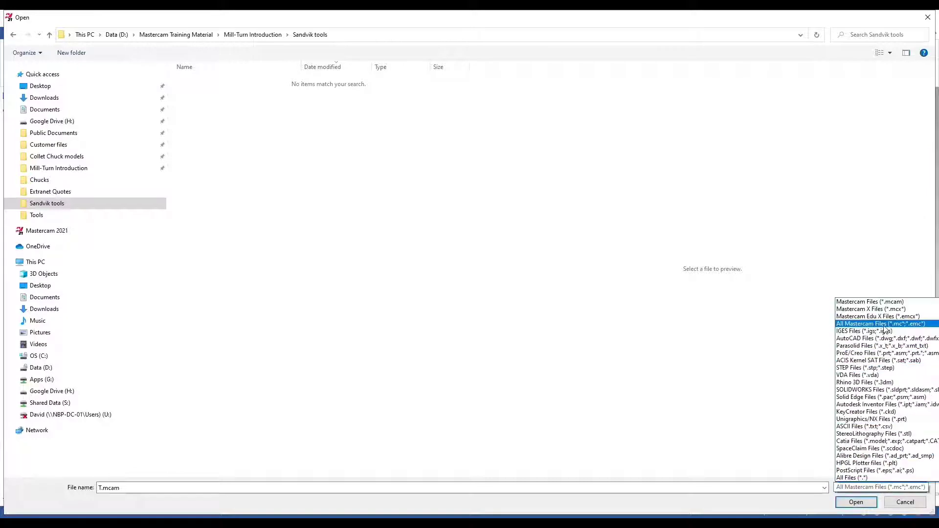
left_click(880, 367)
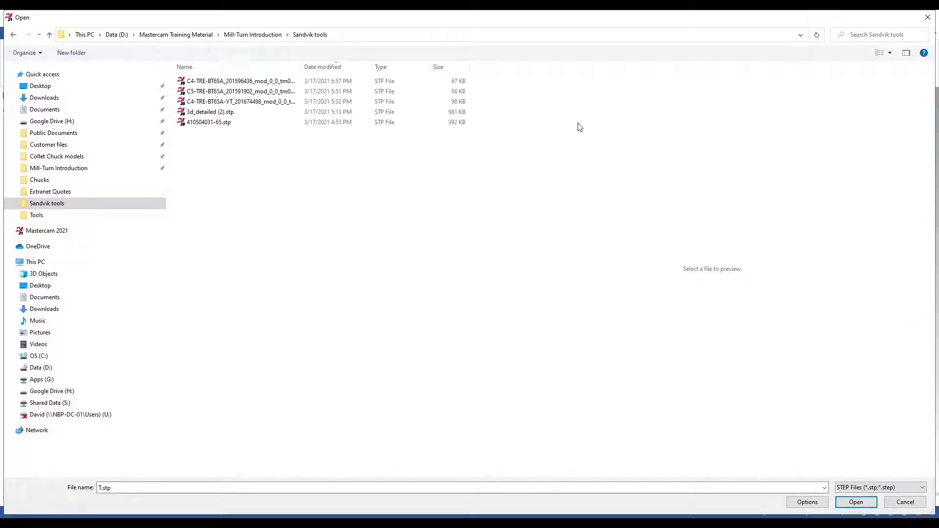
left_click(364, 83)
left_click(855, 501)
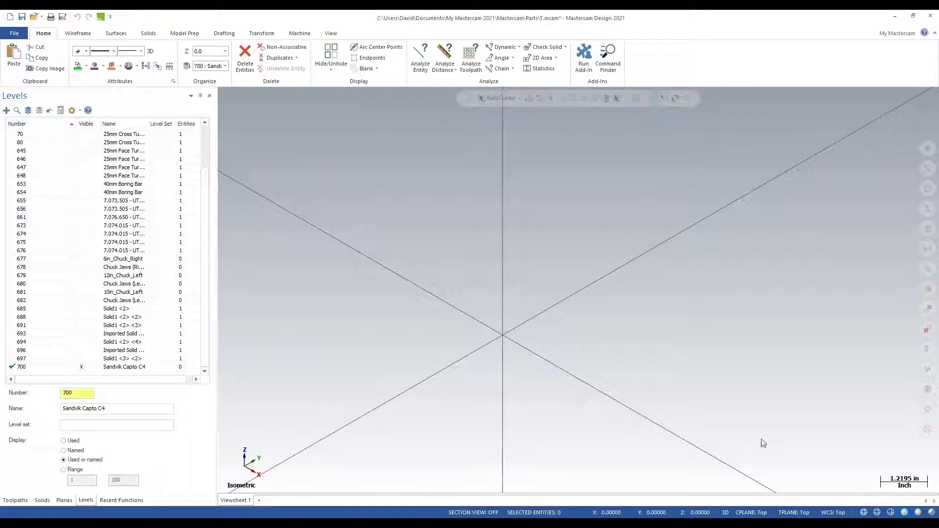
Step: Set the merge to place the locator on active level 700, Sandvik Capto C4
middle_click_drag(562, 320, 212, 212)
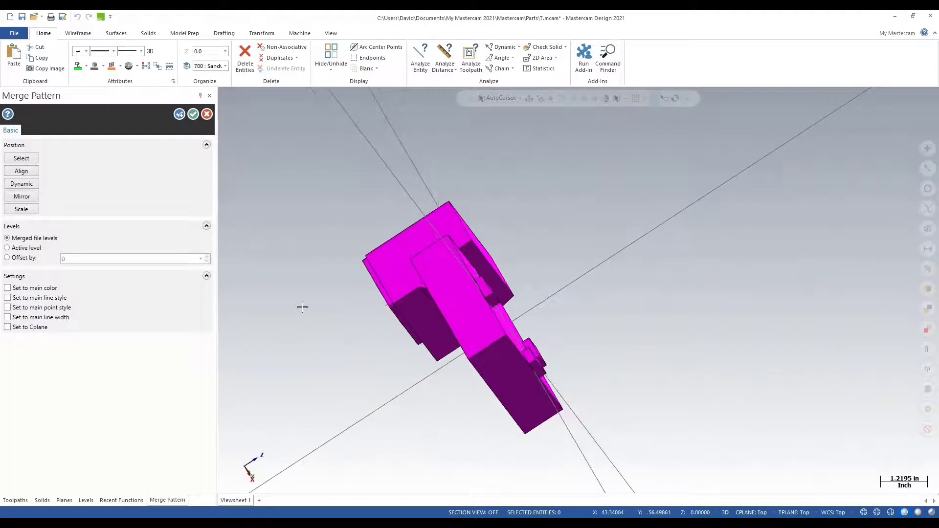
left_click(19, 248)
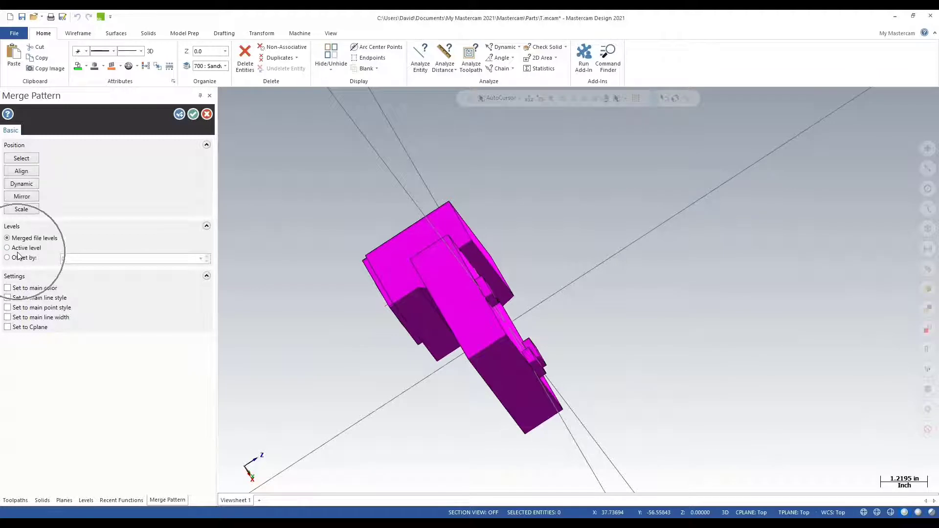
left_click(89, 501)
scroll(90, 341, "down", 1)
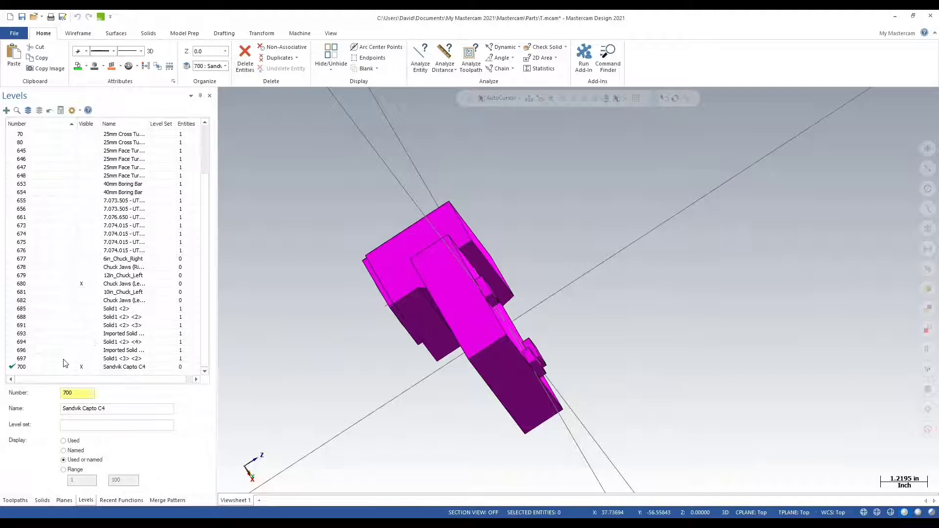
left_click(18, 367)
left_click(160, 501)
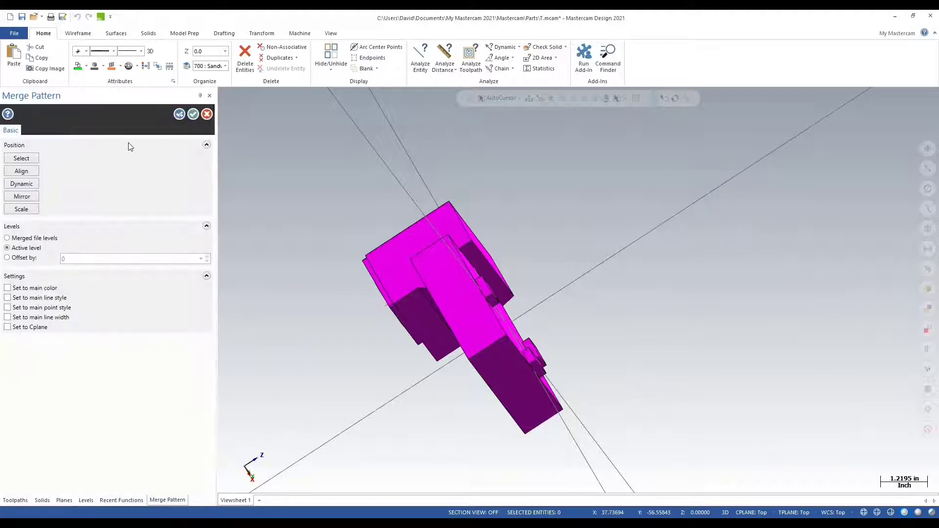
Step: Confirm the locator merge and make the level 50 holder visible beside it
left_click(193, 114)
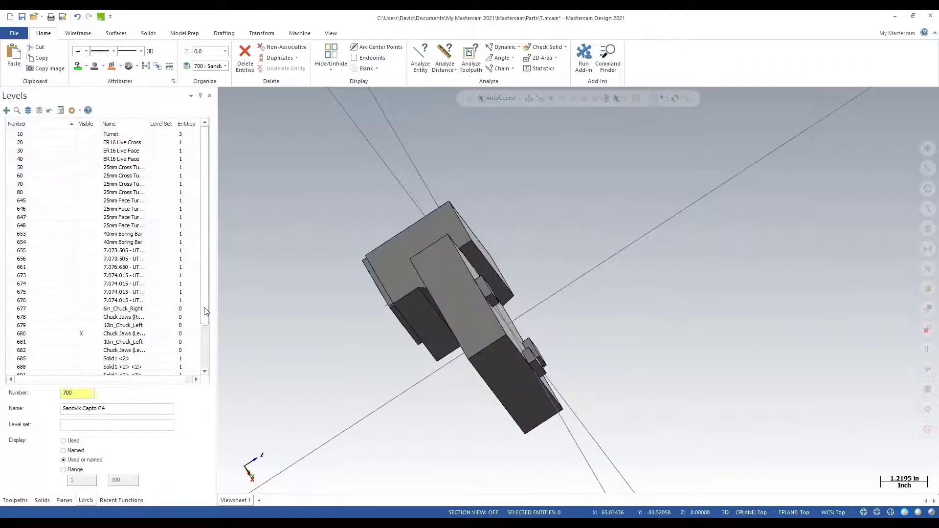
left_click(91, 170)
mouse_move(440, 293)
middle_mouse_down()
mouse_move(523, 278)
mouse_move(317, 266)
mouse_move(275, 213)
mouse_move(290, 210)
middle_mouse_up()
scroll(439, 334, "up", 2)
Step: Select the locator solid, orbiting to check how it fits against the holder
left_click(468, 347)
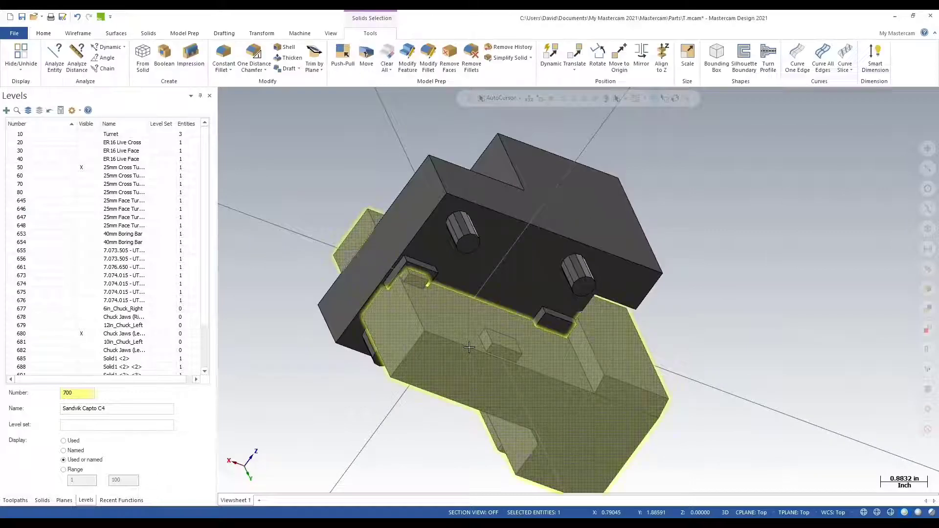
key("Escape")
middle_click_drag(471, 350, 531, 365)
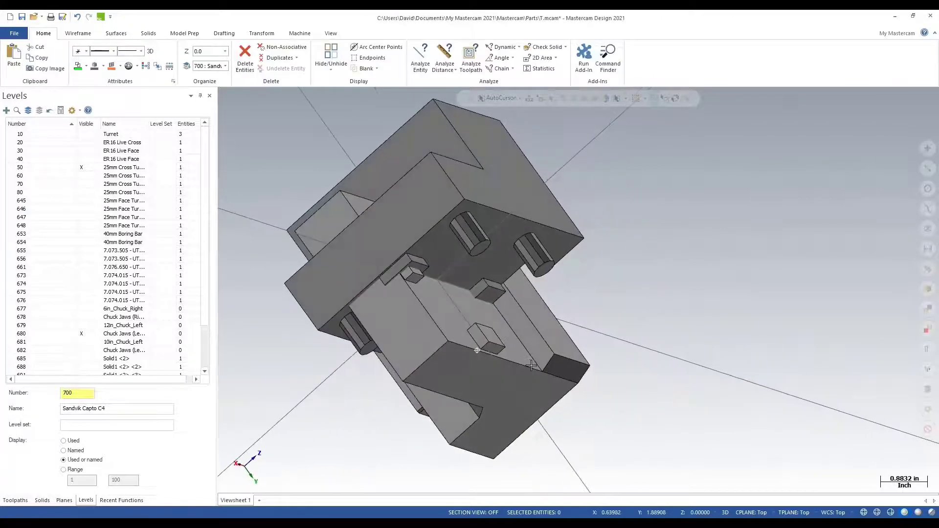
mouse_move(531, 366)
middle_mouse_down()
mouse_move(572, 379)
mouse_move(540, 297)
middle_mouse_up()
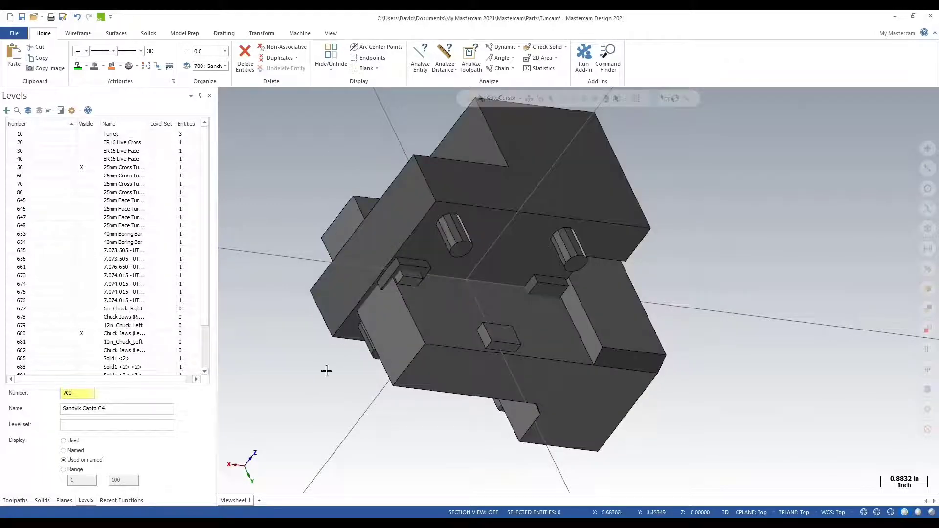
left_click(495, 359)
middle_click_drag(495, 358, 541, 366)
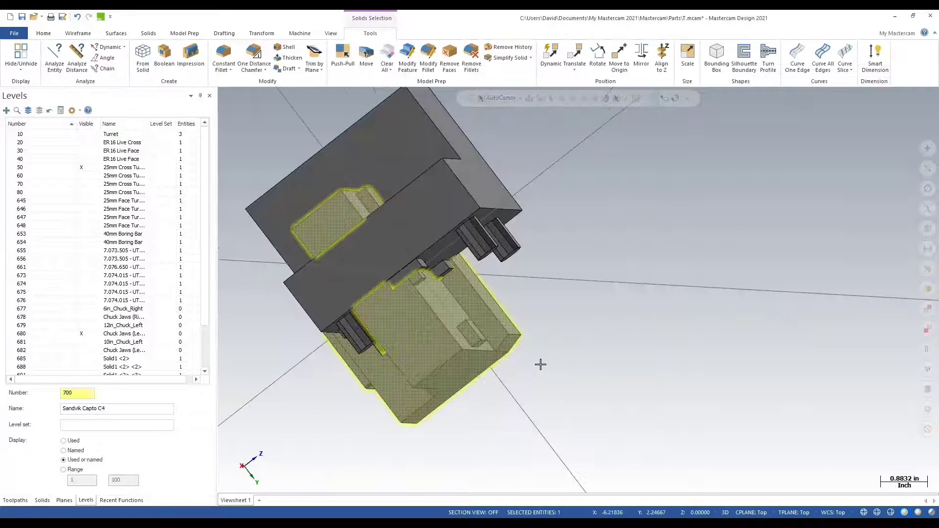
Step: Dynamically rotate the locator about X at the origin by about -95° to align with the holder
left_click(548, 61)
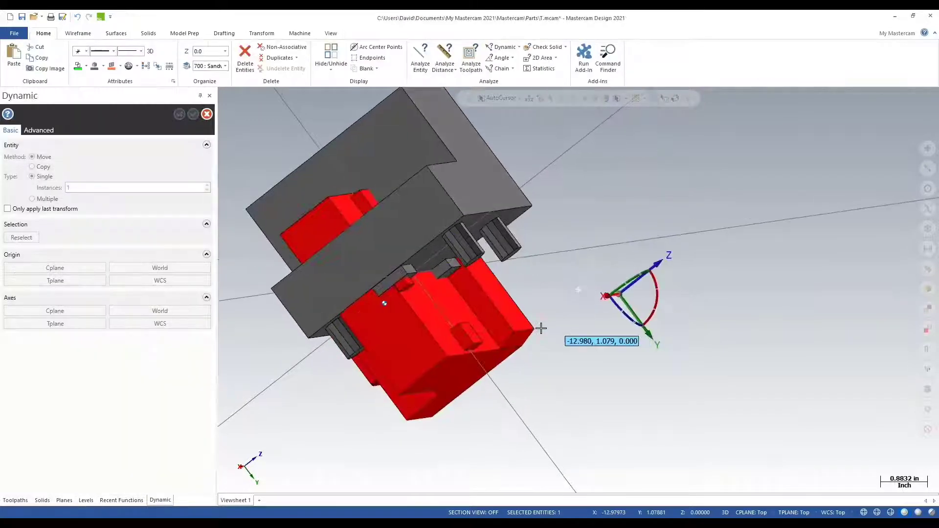
middle_click_drag(541, 327, 483, 320)
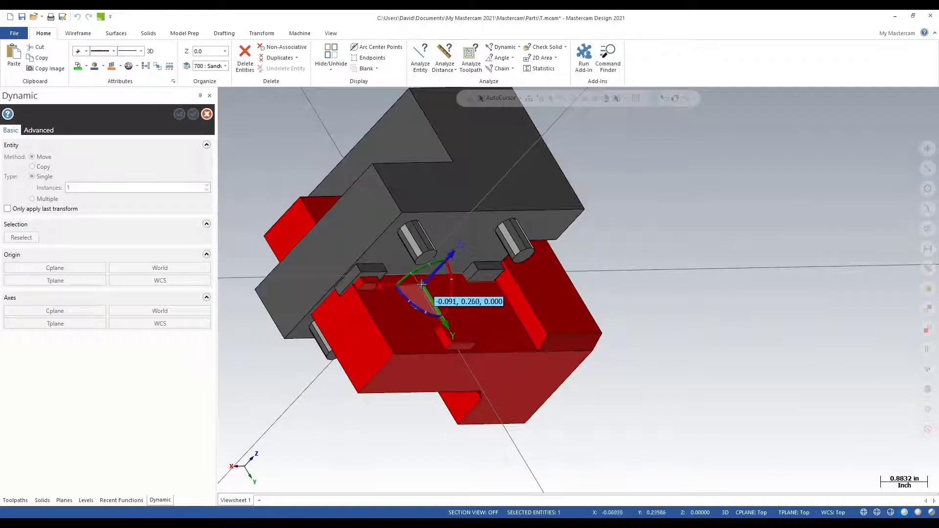
left_click(416, 282)
left_click(441, 282)
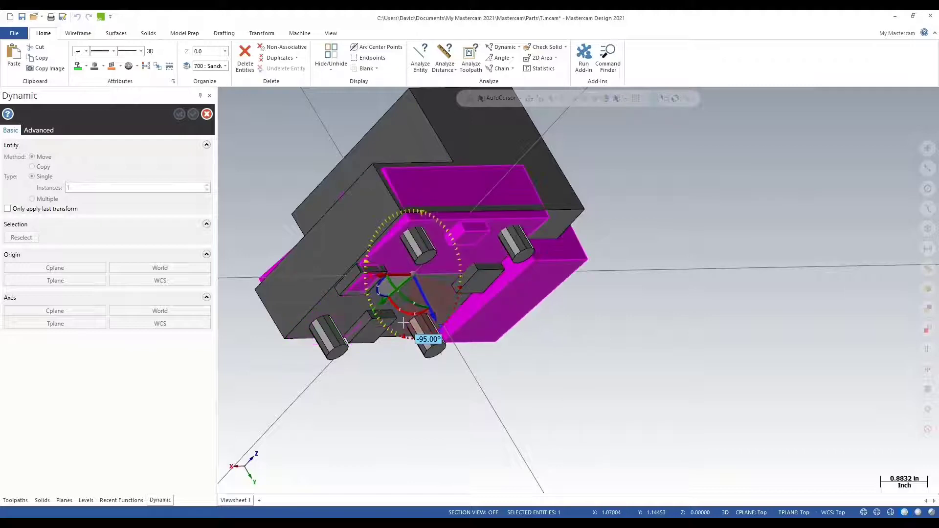
left_click(407, 324)
middle_click_drag(470, 368, 541, 386)
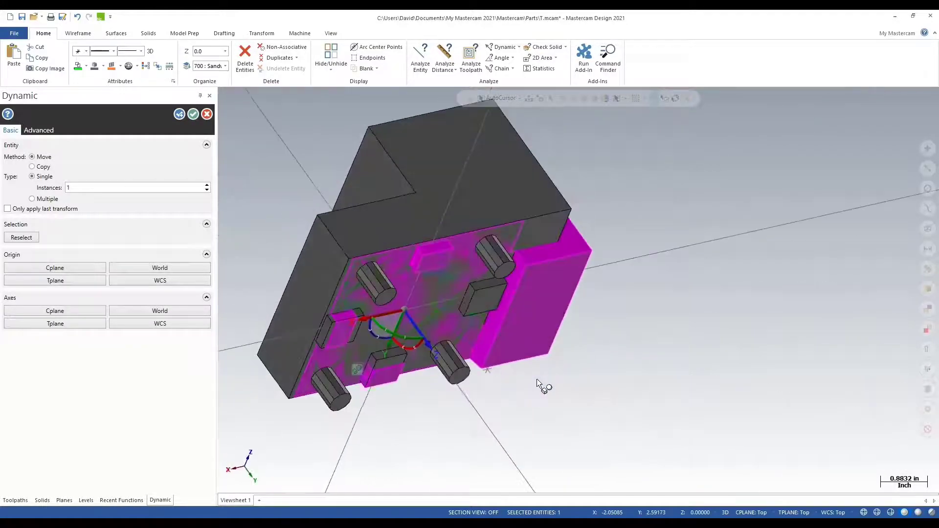
middle_click_drag(385, 384, 304, 176)
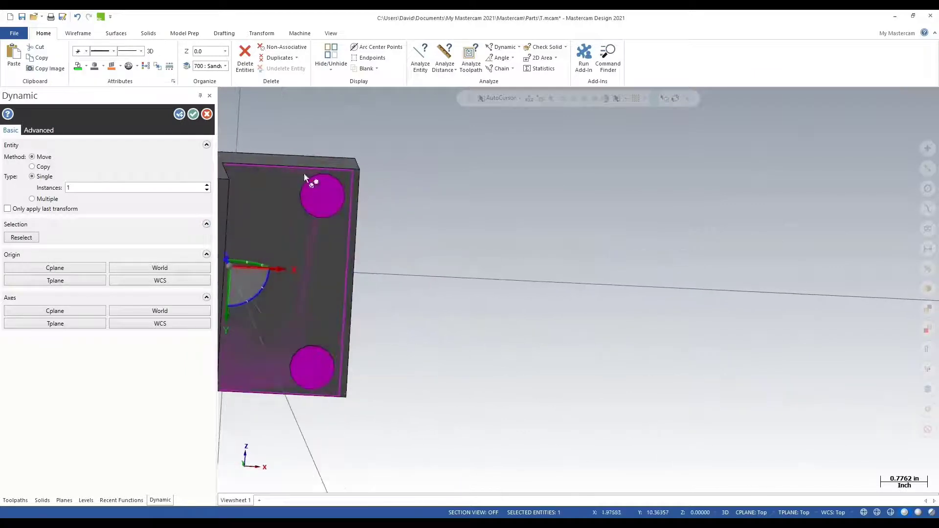
Step: Apply the locator rotation, hide level 50's holder, and inspect the lone locator
left_click(192, 114)
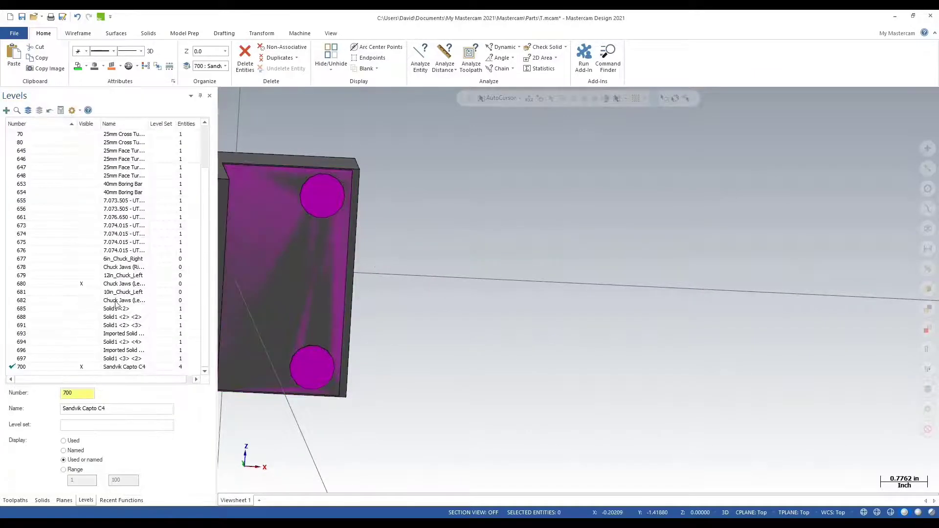
left_click(86, 285)
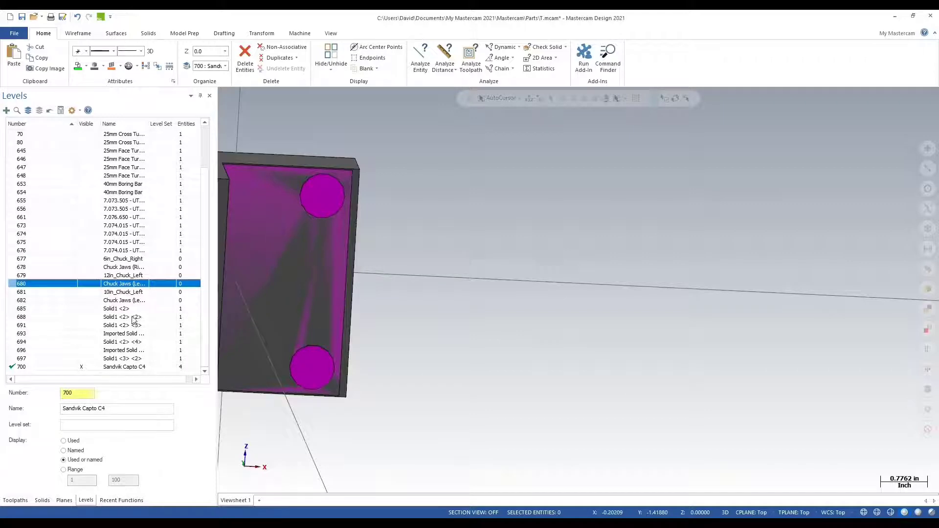
scroll(560, 350, "down", 5)
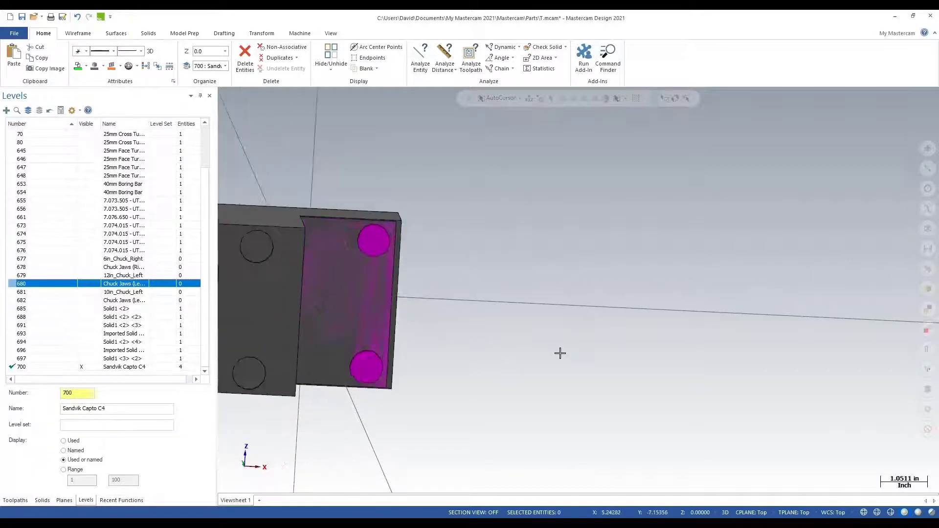
scroll(97, 262, "up", 2)
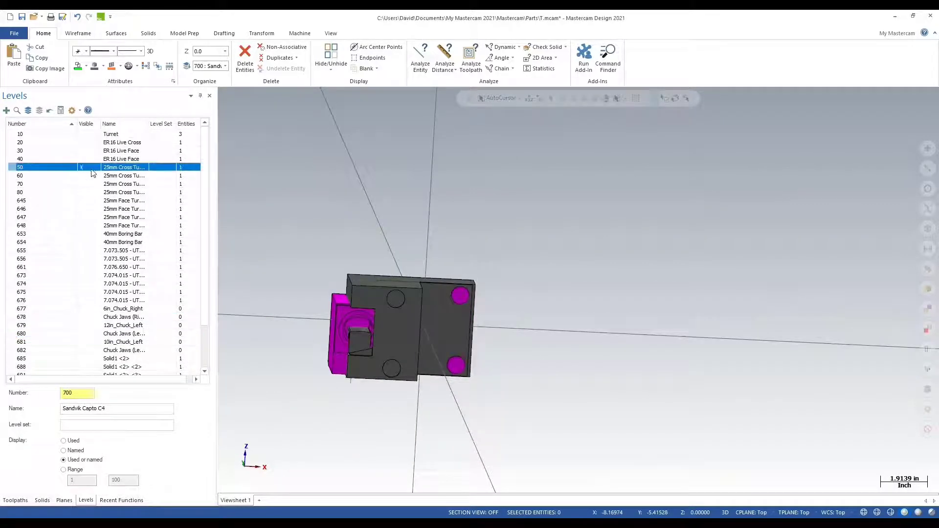
middle_click_drag(440, 303, 425, 274)
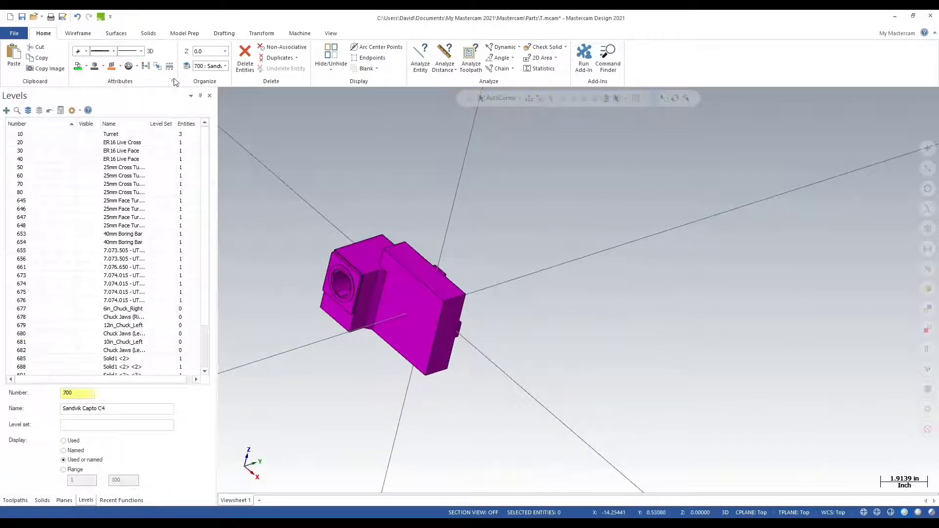
middle_click_drag(405, 249, 389, 203)
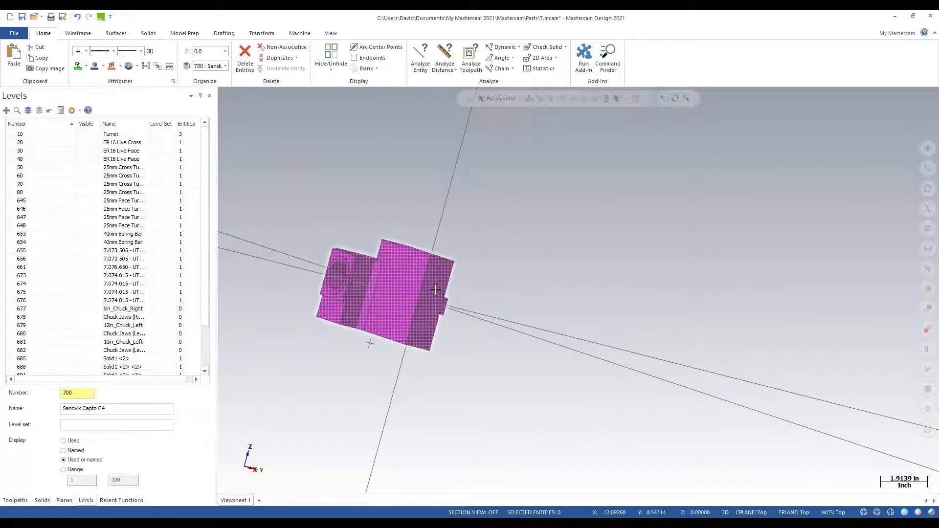
middle_click_drag(435, 290, 327, 232)
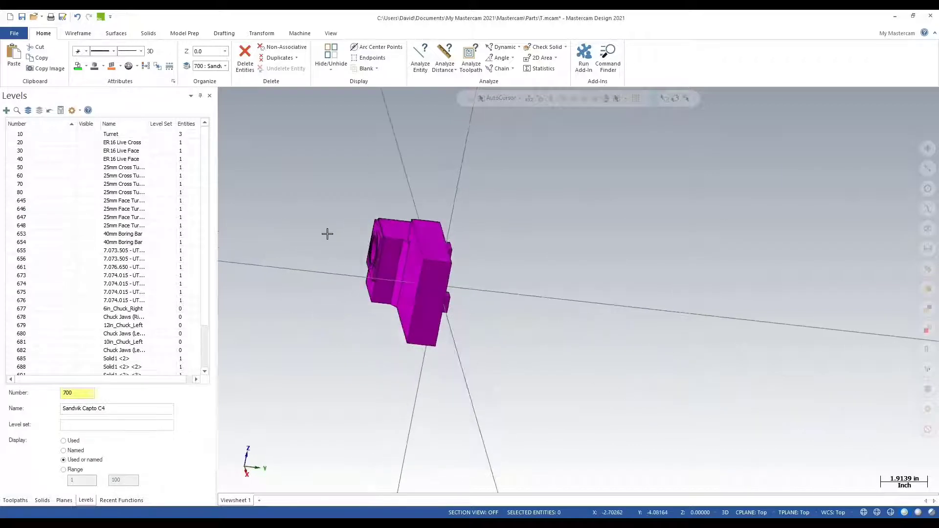
middle_click_drag(553, 299, 482, 303)
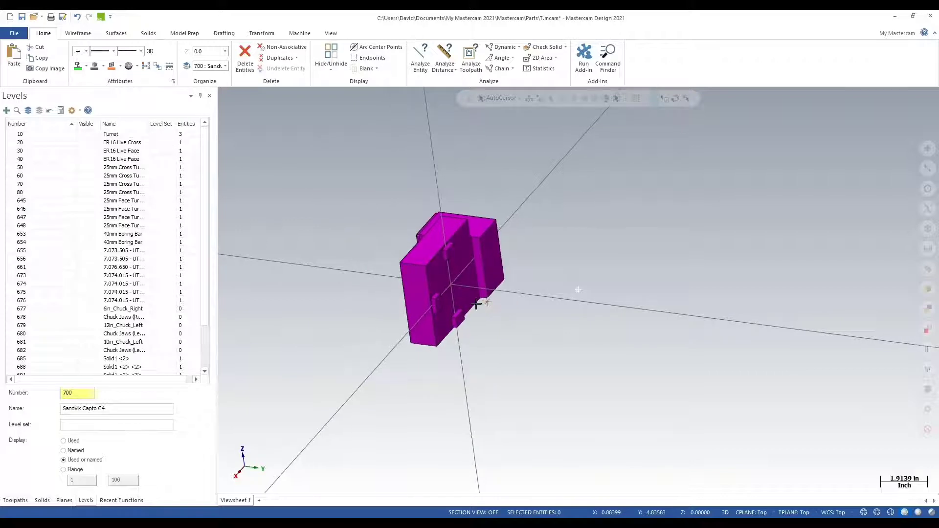
scroll(483, 301, "up", 3)
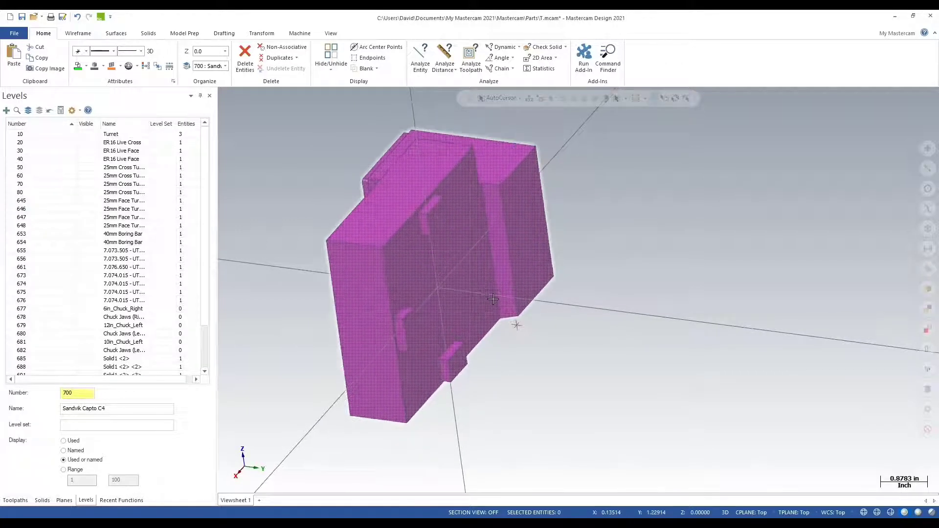
Step: Open the machine definition and expand Upper Tools Group and Upper Turret to show its stations
left_click(301, 34)
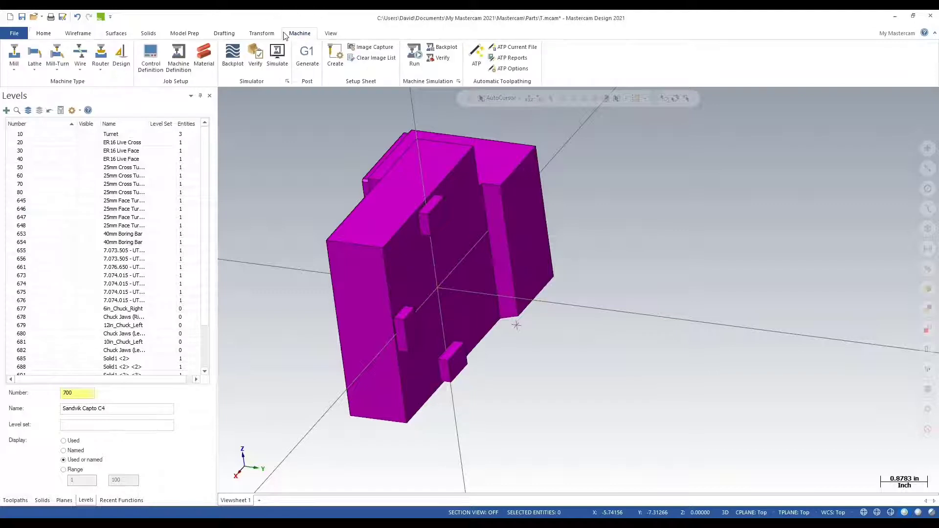
left_click(182, 61)
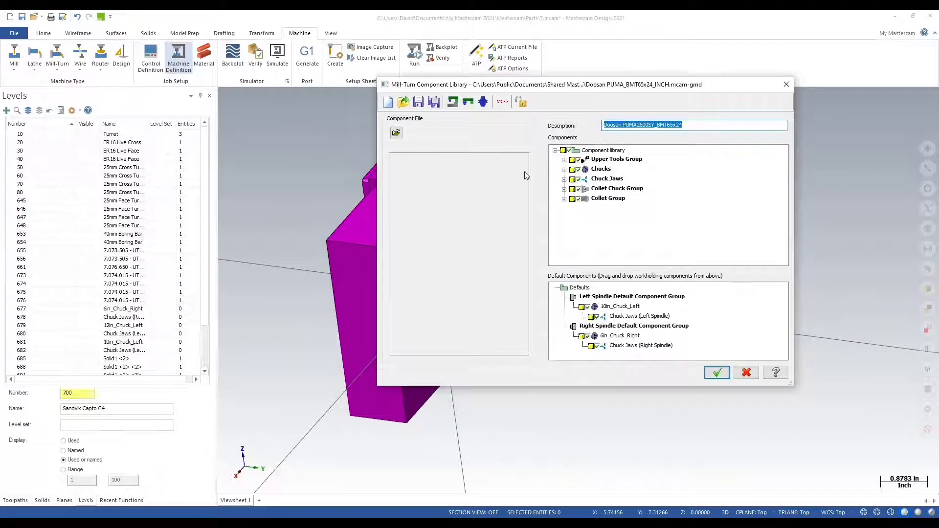
left_click(564, 161)
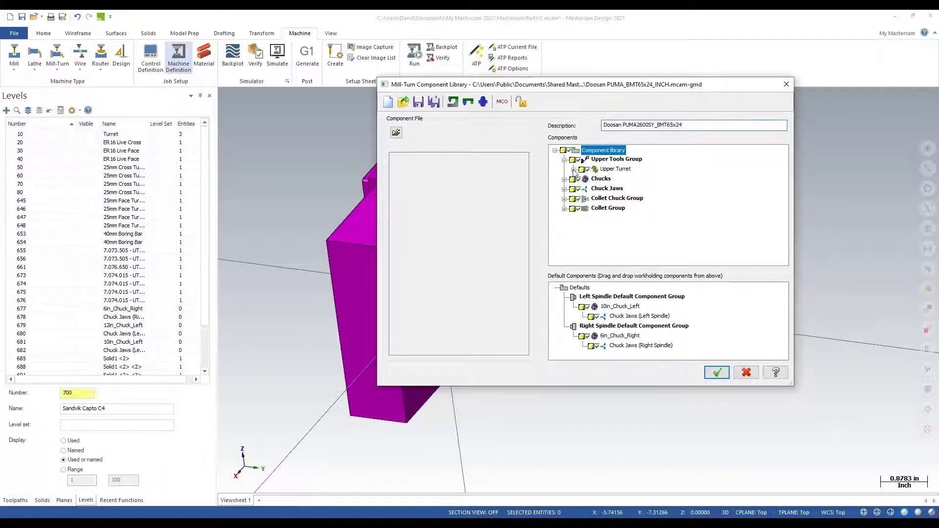
left_click(573, 169)
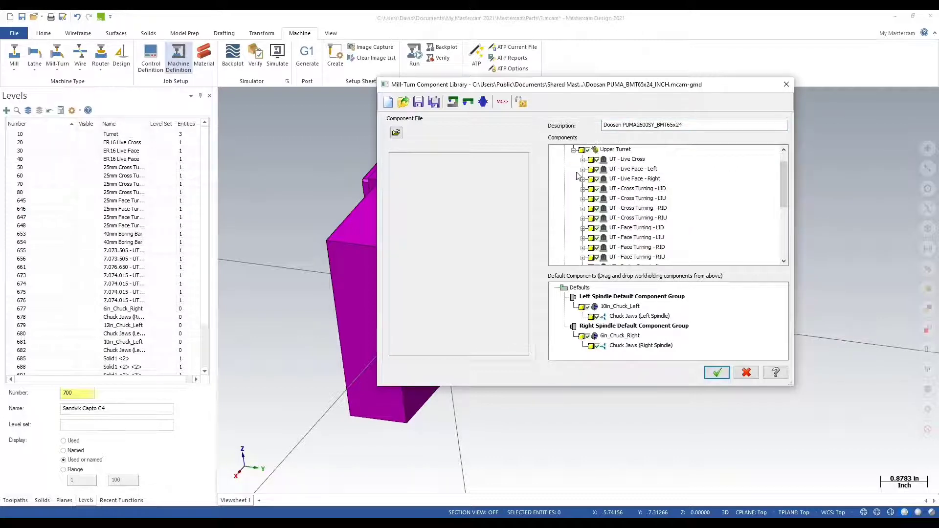
scroll(682, 180, "down", 5)
scroll(685, 181, "up", 4)
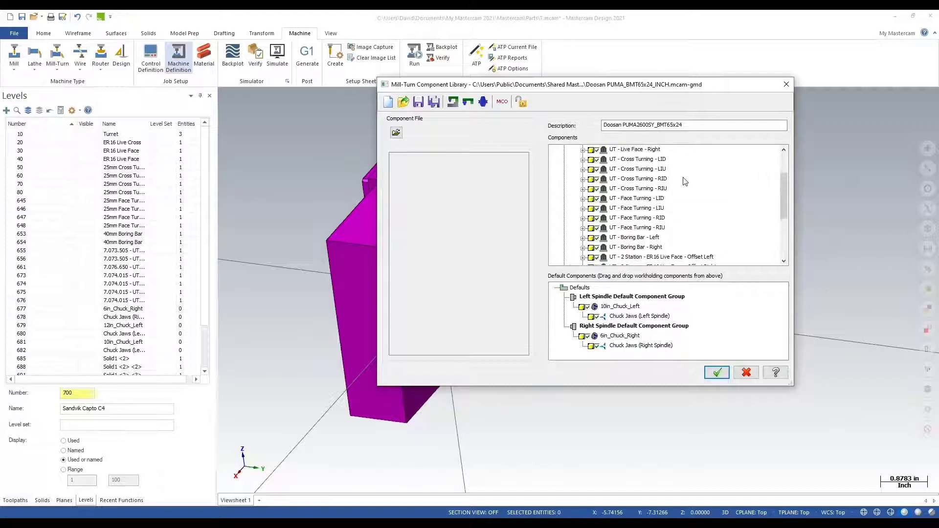
scroll(653, 169, "up", 2)
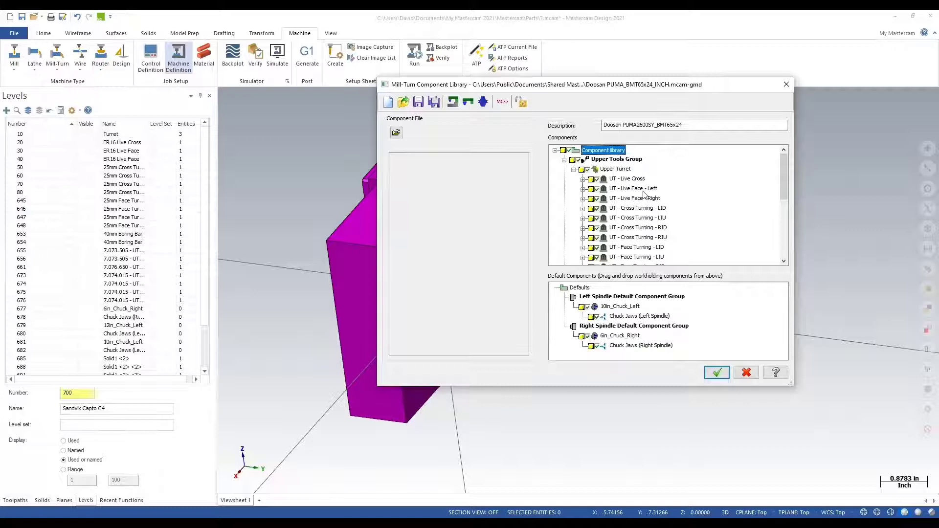
scroll(640, 196, "down", 2)
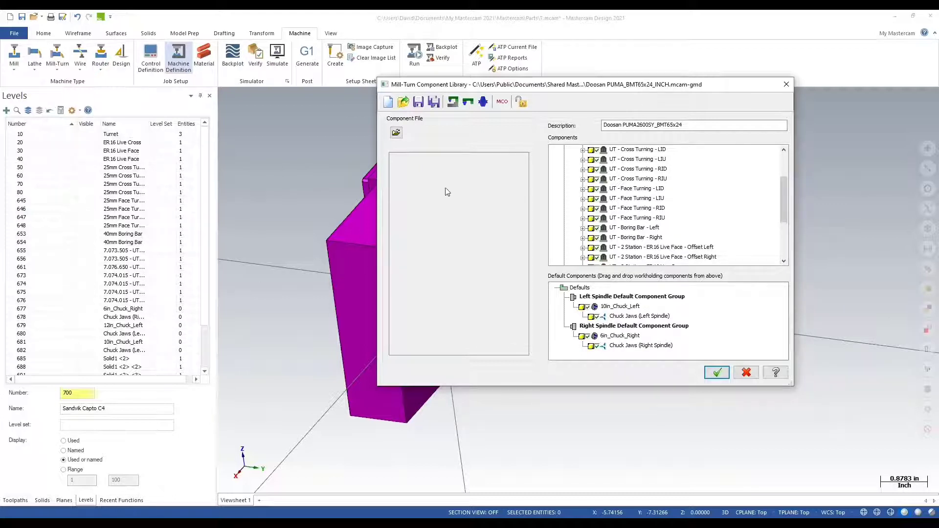
scroll(672, 239, "up", 2)
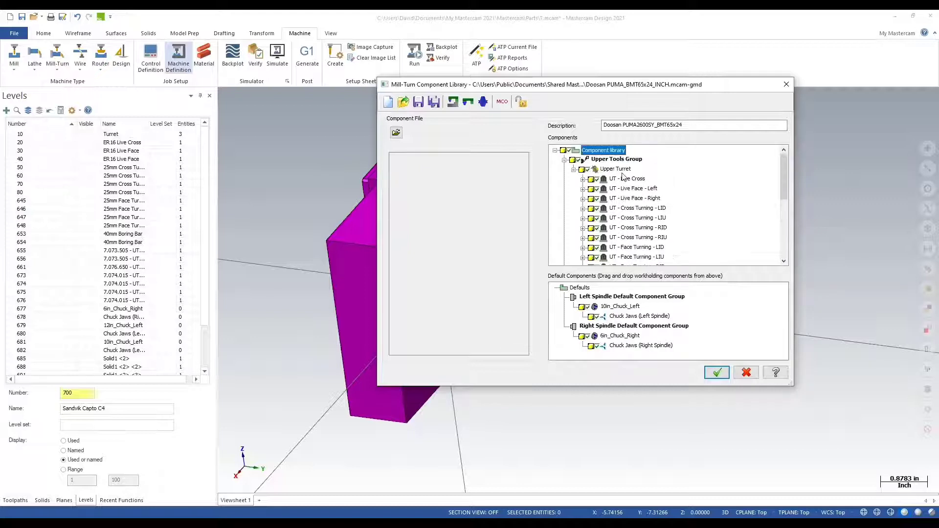
Step: Add a new tool locator to the Upper Turret and name it 'Sandvik C4 Capto'
right_click(629, 170)
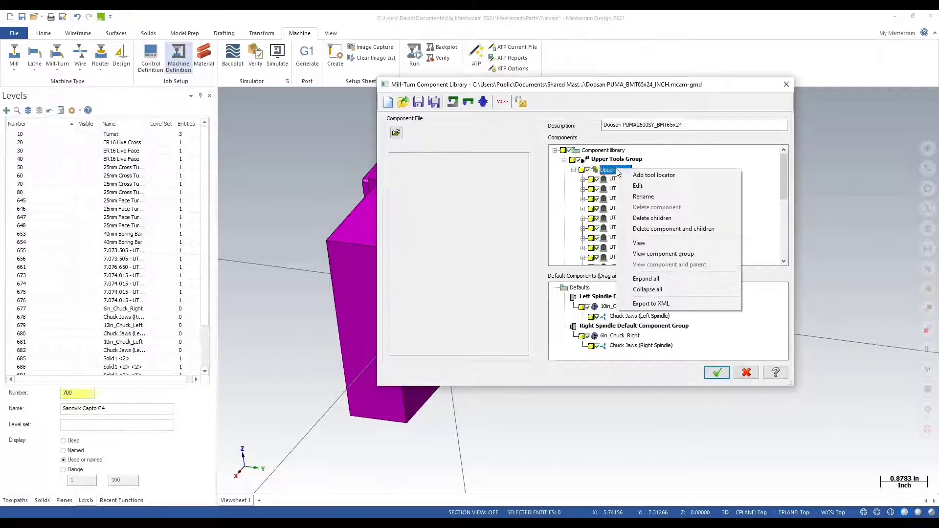
left_click(641, 177)
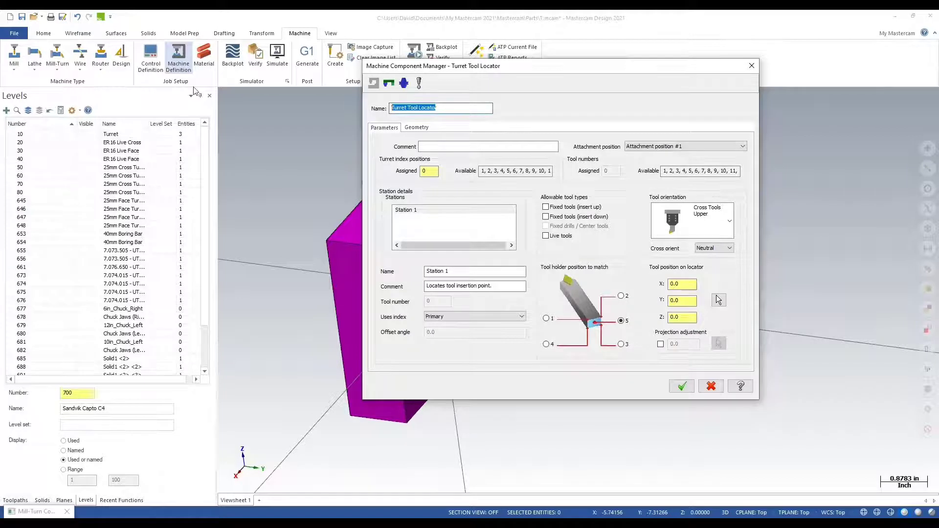
type("San")
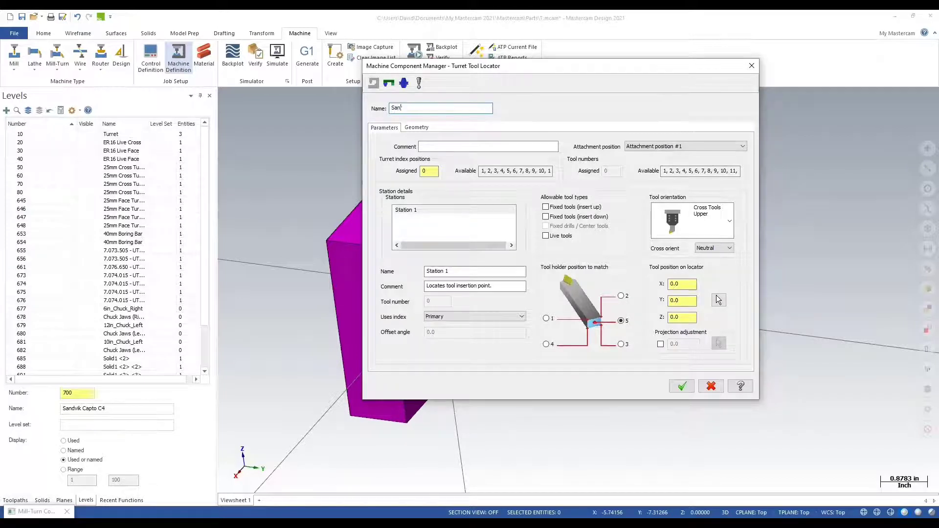
type("dvik C4 Capto")
left_click_drag(447, 108, 391, 107)
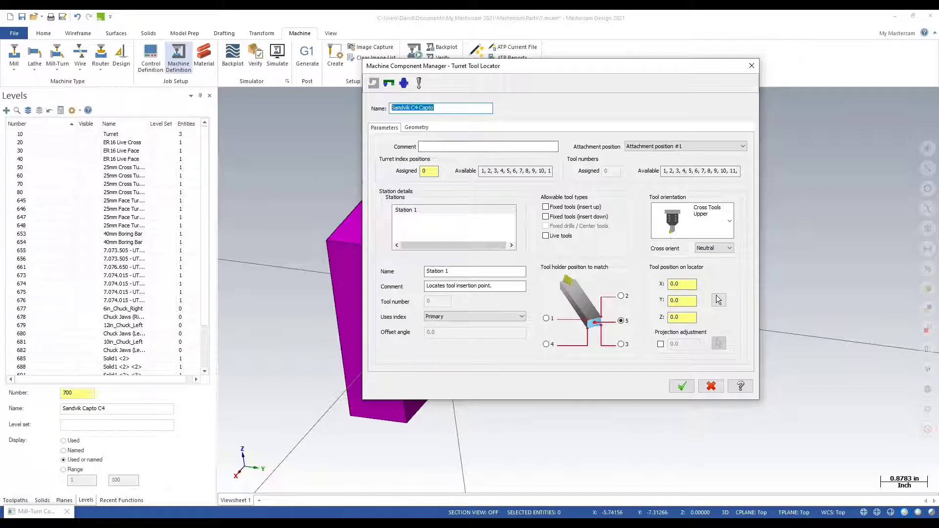
Step: Copy the locator name into Comment and append ' Single Head' to read 'Sandvik C4 Capto Single Head'
right_click(430, 116)
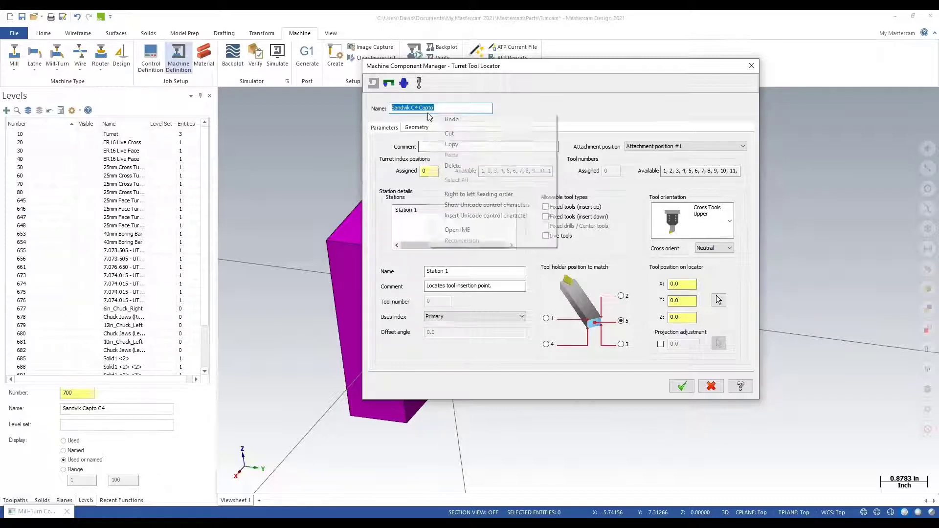
left_click(466, 144)
right_click(460, 146)
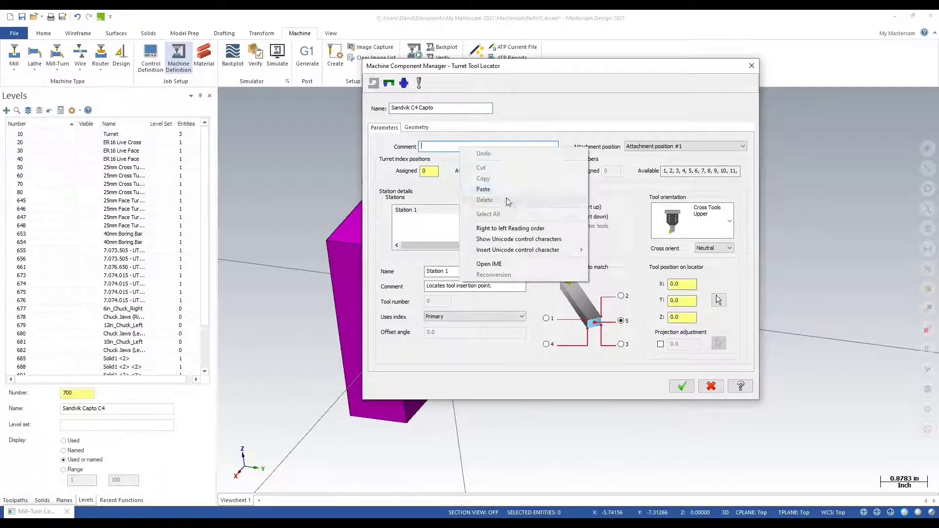
left_click(483, 188)
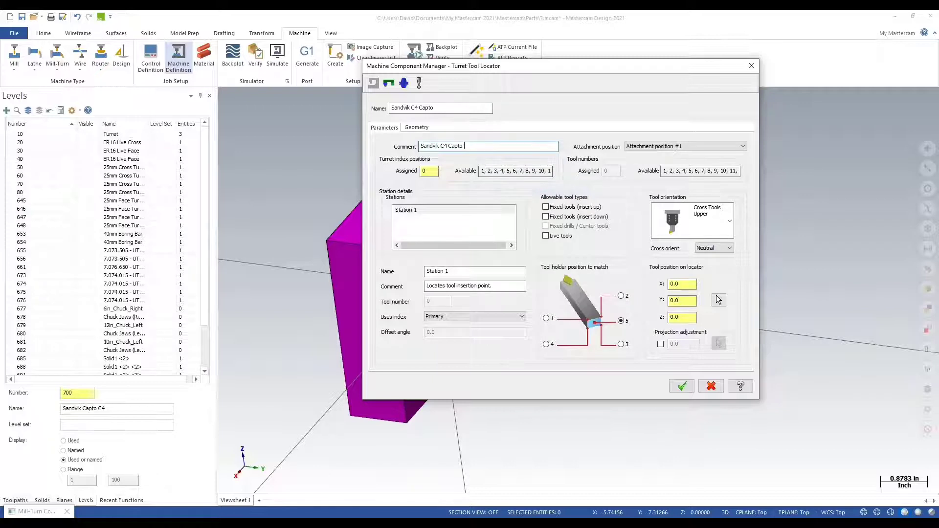
type("Single Hee")
Step: Set the locator geometry to Solid entity and pick the magenta NOCUT solid
left_click(422, 128)
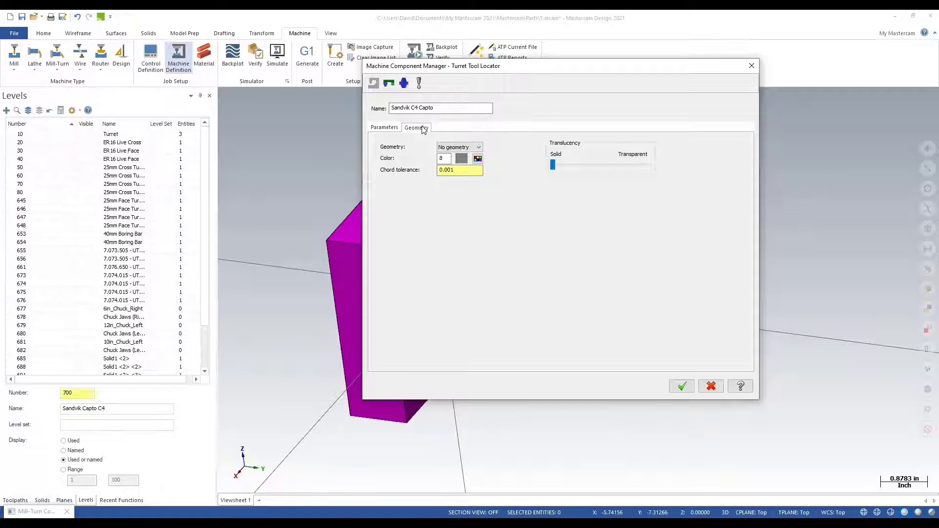
left_click(470, 148)
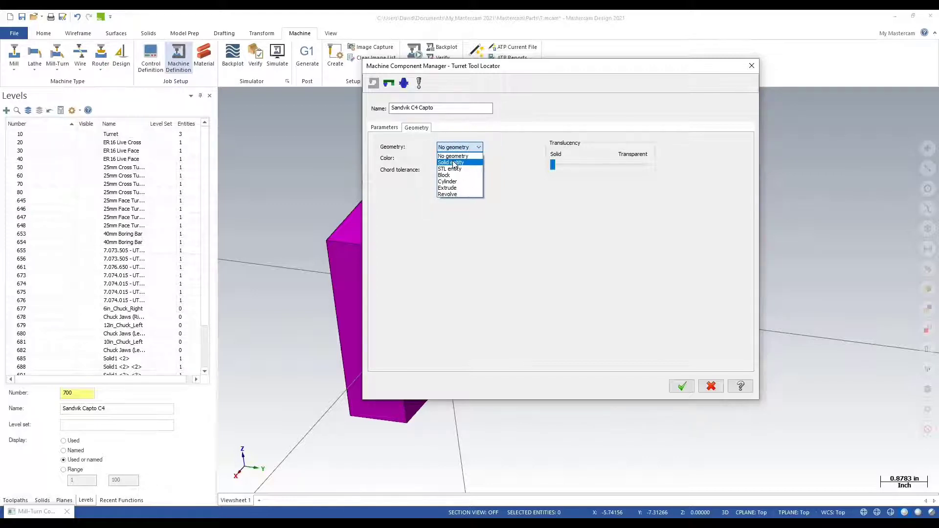
left_click(455, 164)
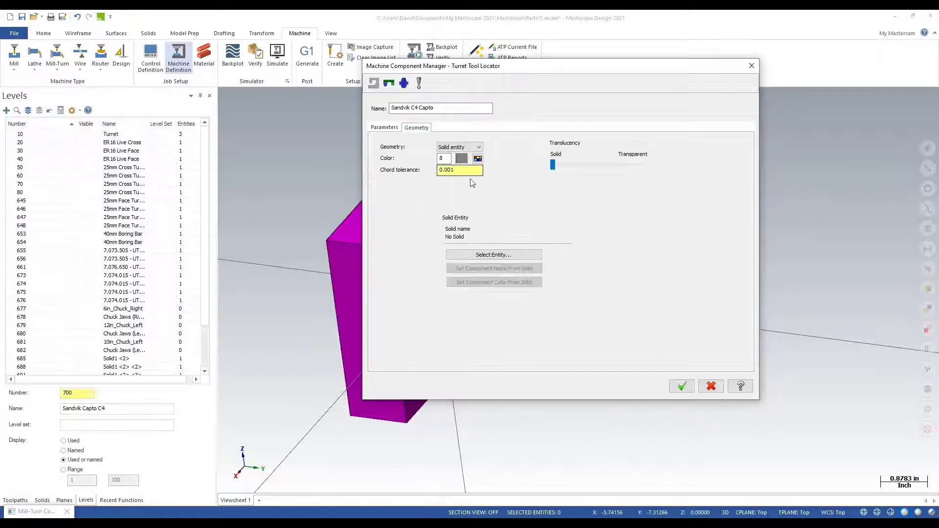
left_click(482, 255)
middle_click_drag(483, 256, 547, 268)
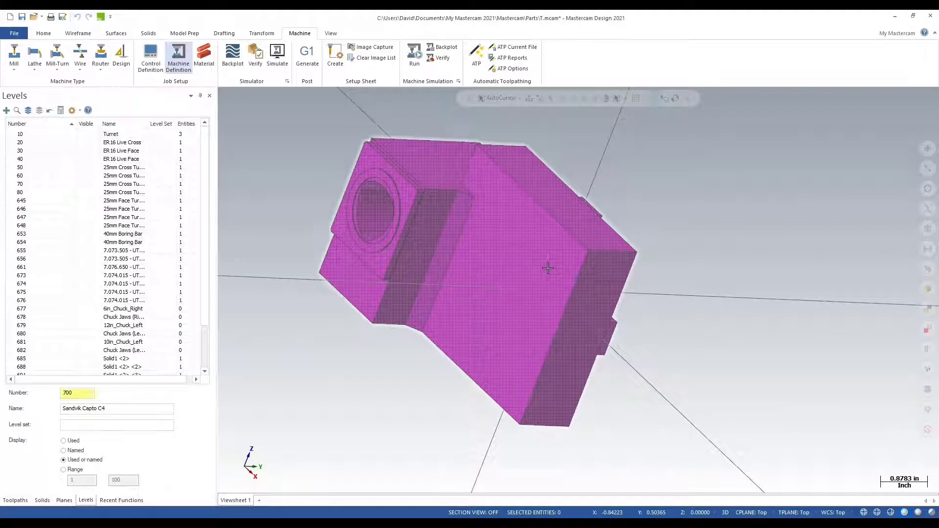
left_click(547, 268)
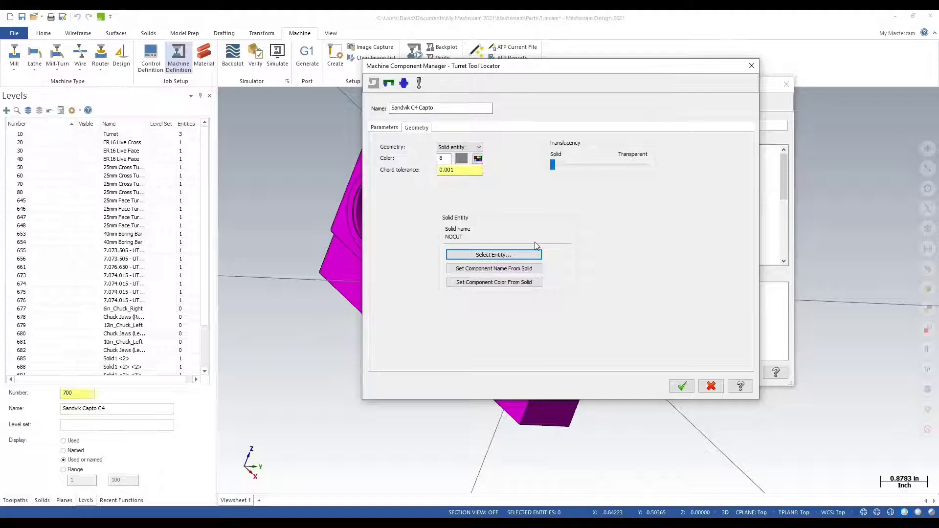
Step: For Station 1, enable Fixed tools (insert down) and set the cross orientation to Left
left_click(390, 131)
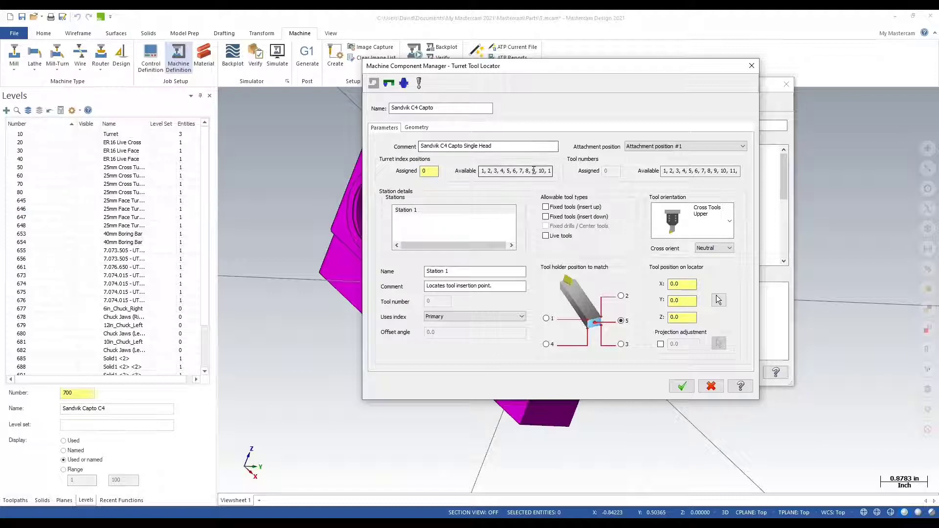
left_click(433, 211)
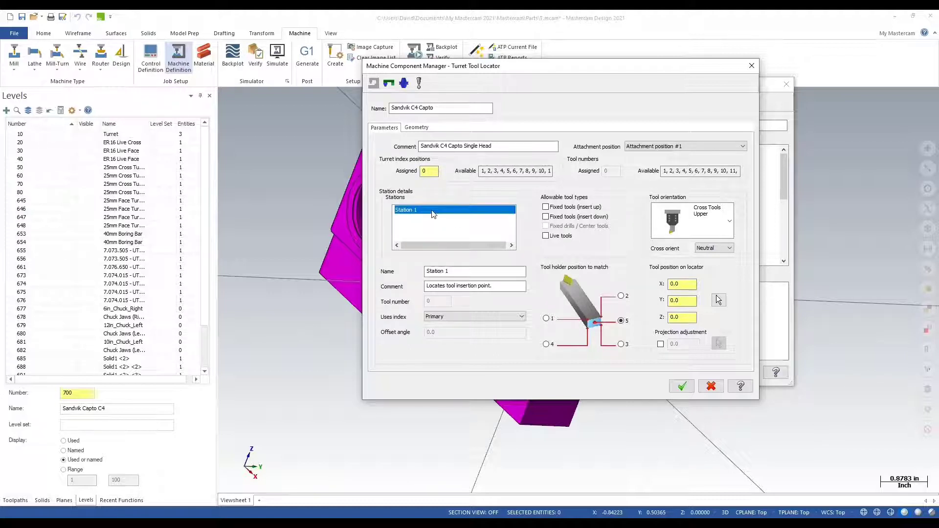
left_click(546, 217)
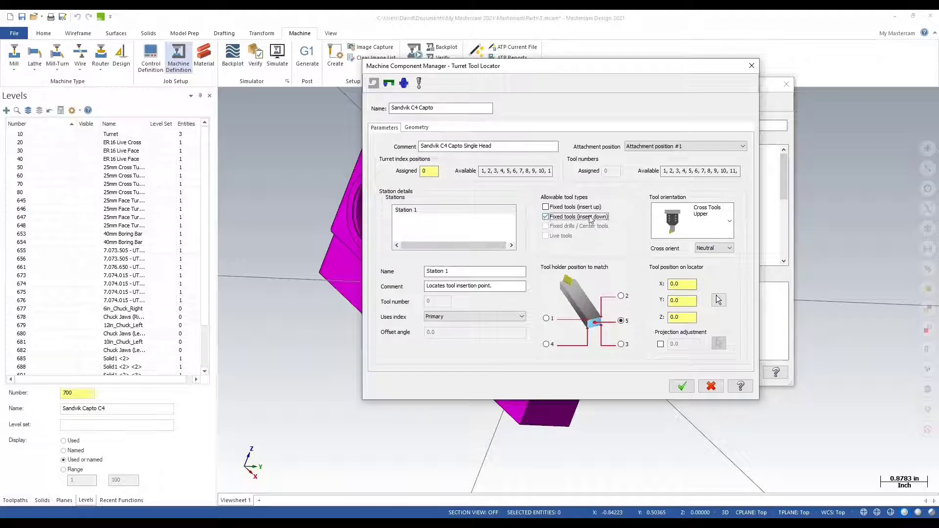
left_click(670, 204)
left_click(714, 248)
left_click(715, 263)
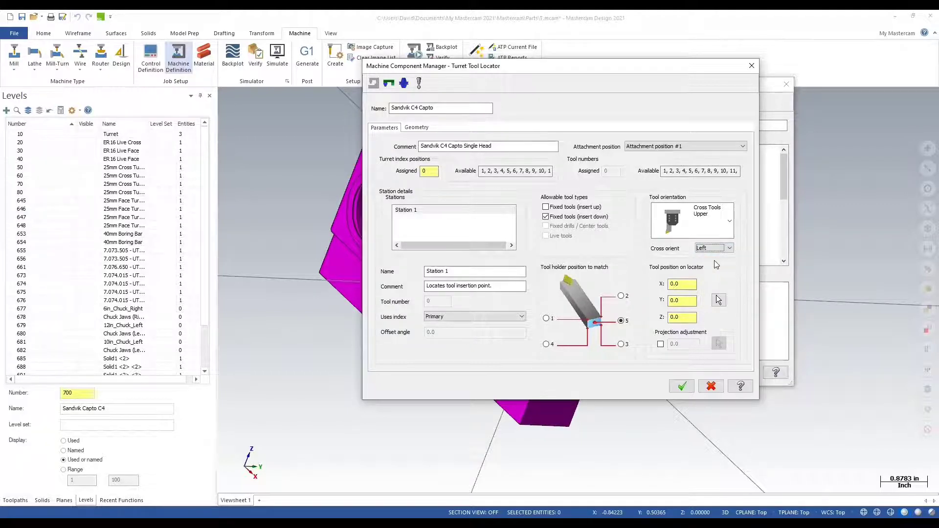
Step: Pick the bore centre (X -2.795276, Y -2.362205, Z 0.0) as the tool position on the locator
left_click(719, 299)
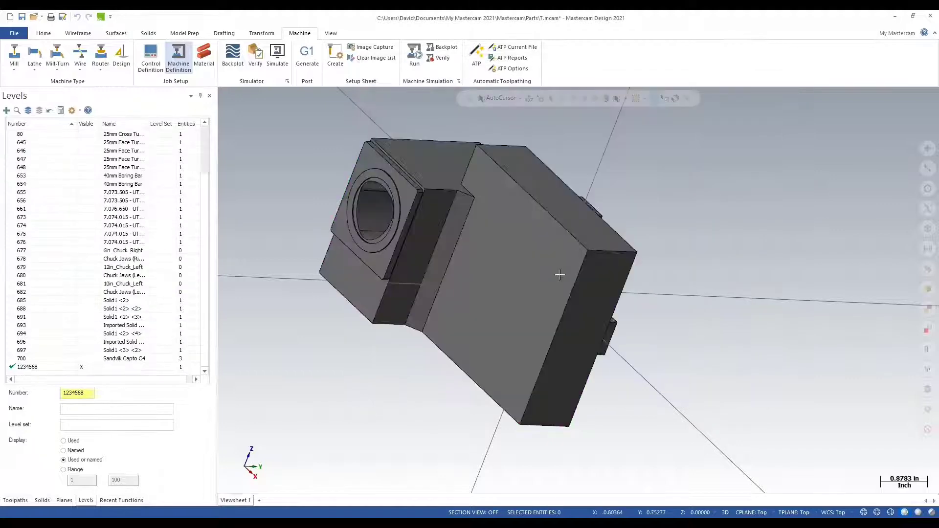
scroll(440, 222, "up", 5)
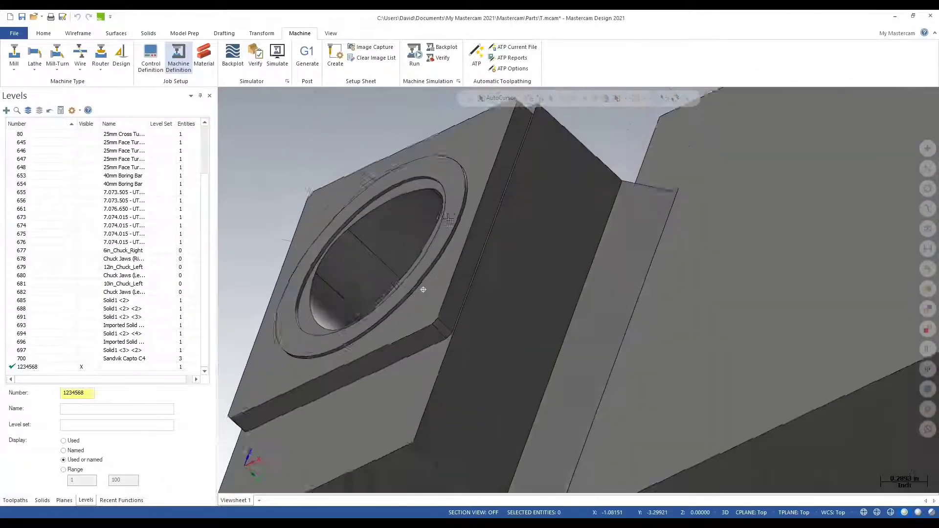
middle_click_drag(448, 220, 453, 184)
scroll(453, 184, "up", 3)
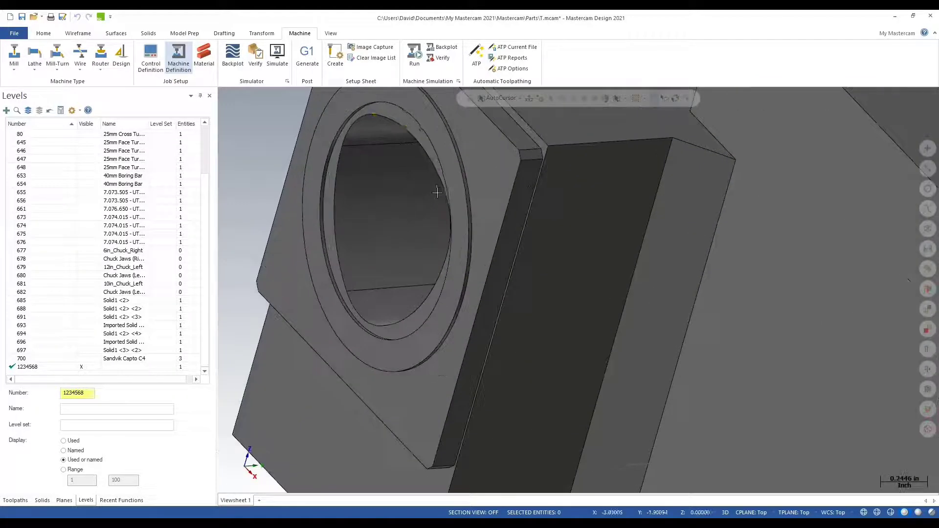
left_click(463, 186)
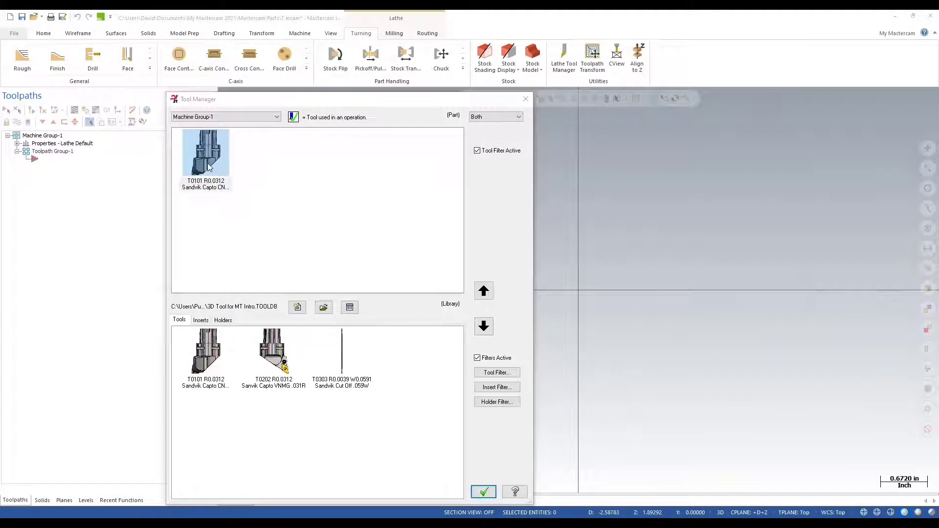
Step: Inspect tool T0101's Sandvik Capto holder in translucent wireframe, then return to the locator part window
mouse_move(209, 166)
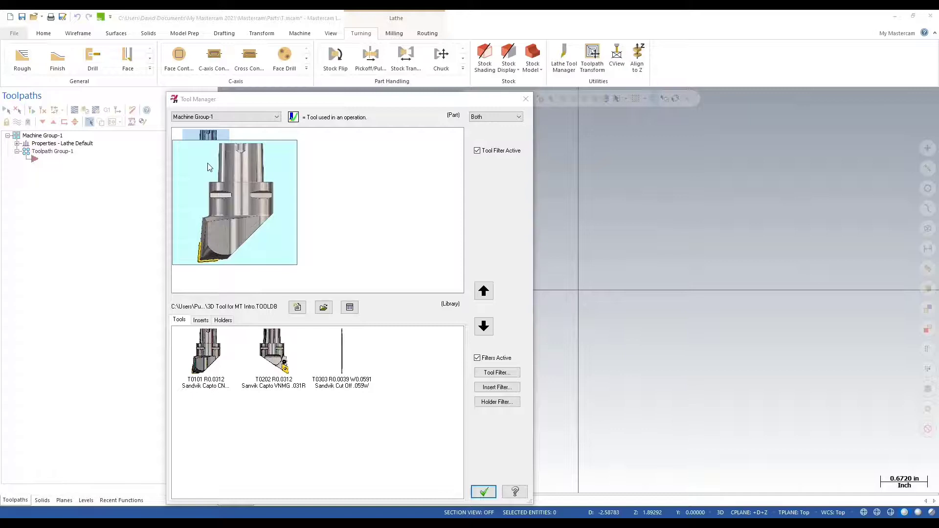
key("Escape")
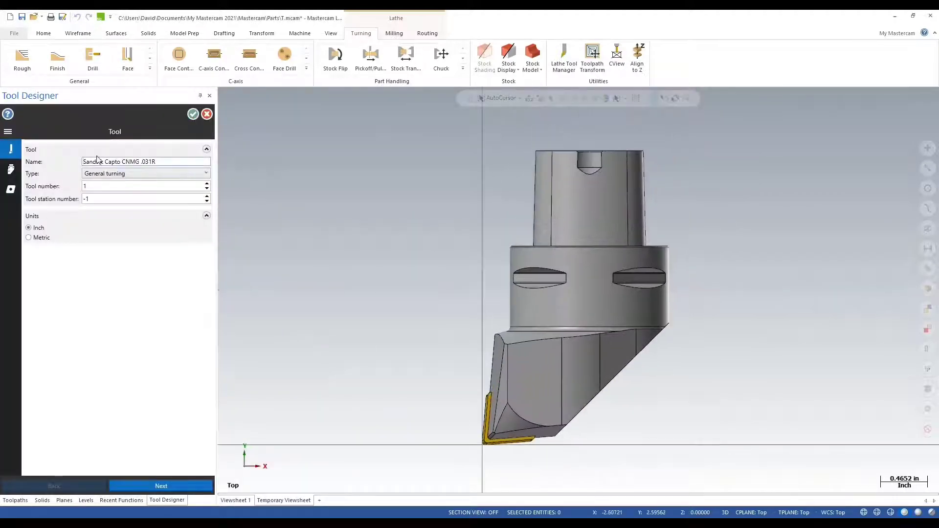
left_click(11, 169)
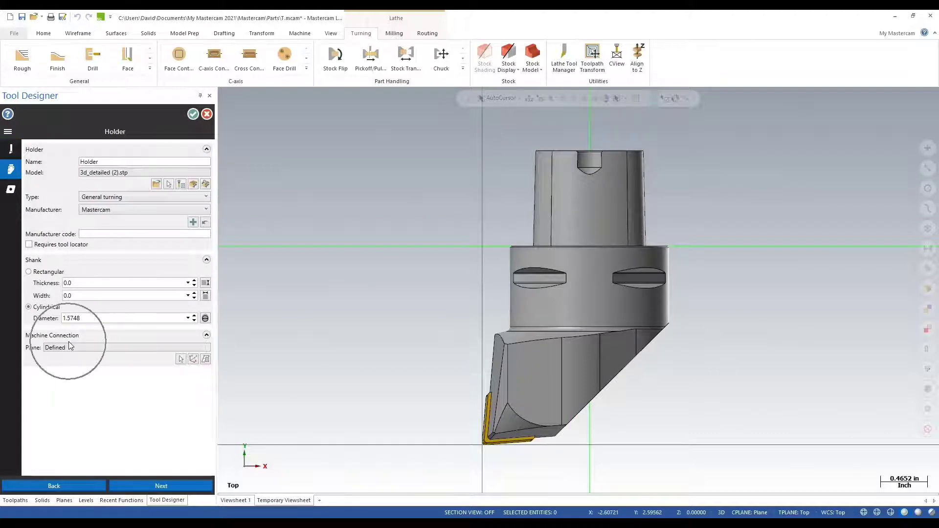
mouse_move(75, 347)
mouse_move(623, 267)
middle_mouse_down()
mouse_move(538, 274)
mouse_move(528, 294)
mouse_move(597, 243)
middle_mouse_up()
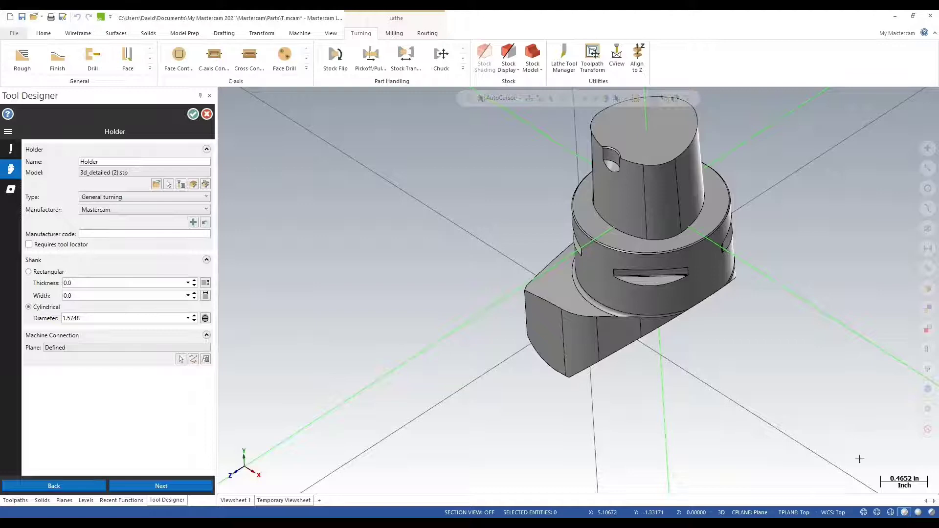
left_click(876, 514)
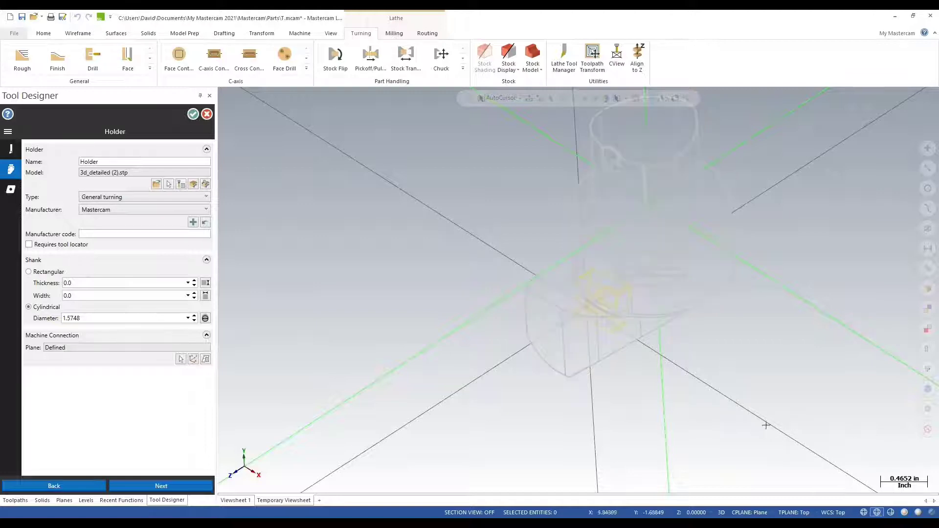
middle_click_drag(764, 425, 643, 224)
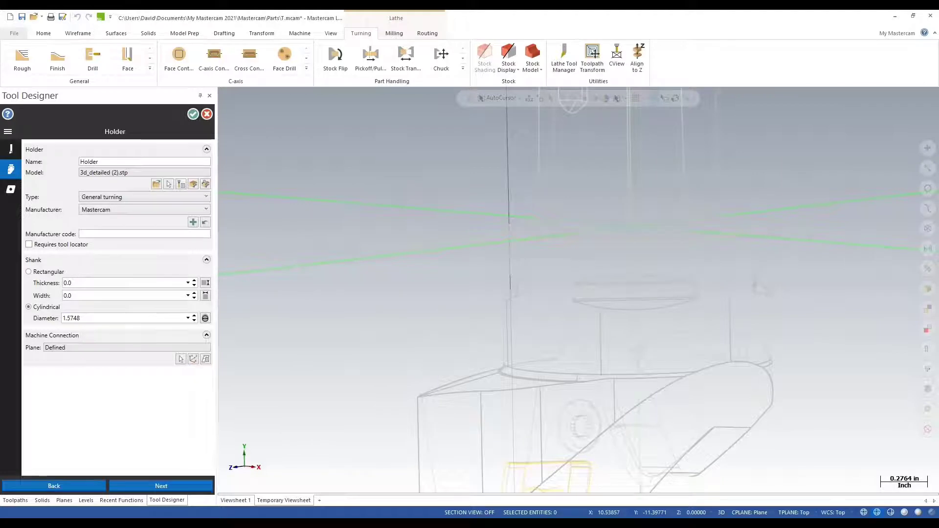
mouse_move(443, 525)
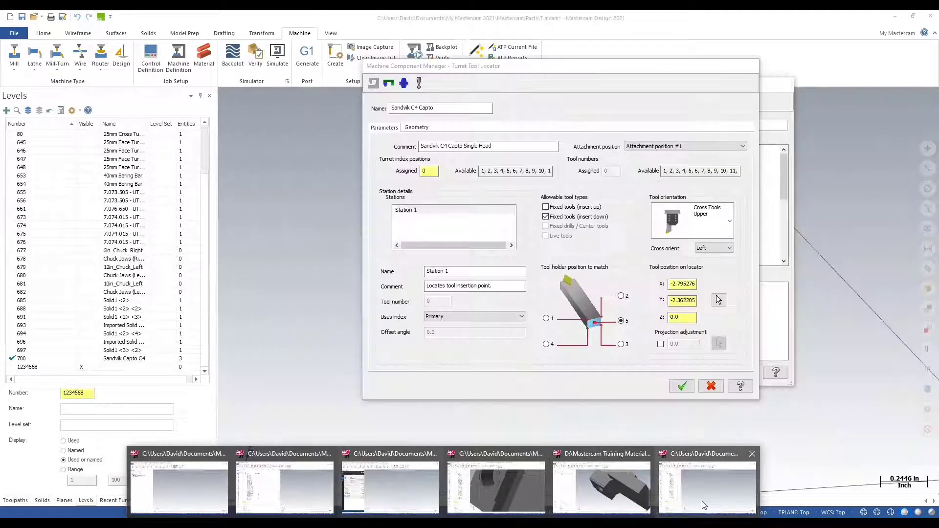
Step: Bring back the Turret Tool Locator window and check its assigned turret index
left_click(704, 505)
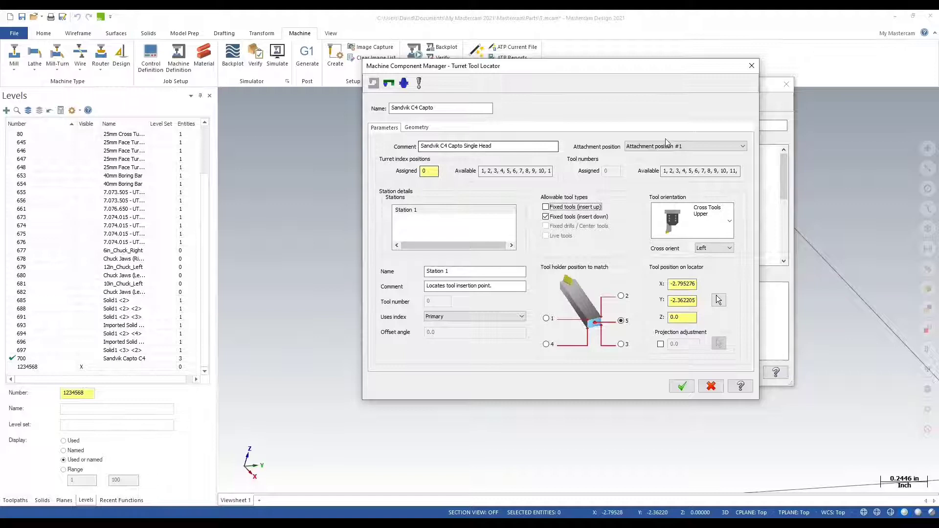
left_click(429, 171)
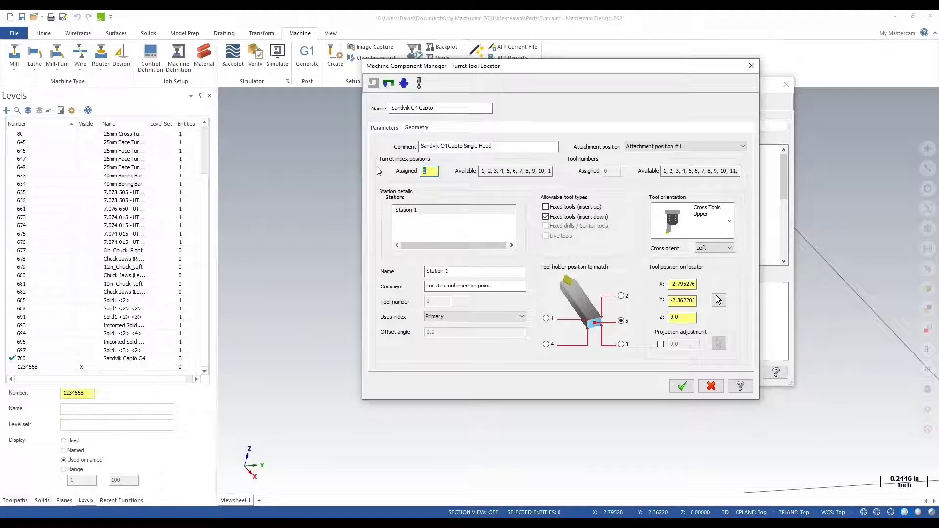
Step: Accept the Sandvik C4 Capto locator, then save and close the Mill-Turn component library
left_click(681, 387)
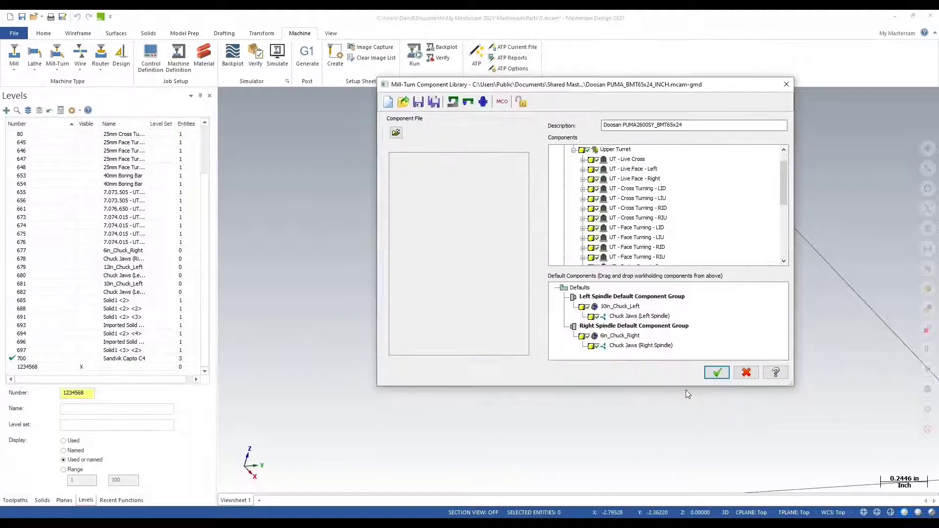
scroll(630, 193, "down", 3)
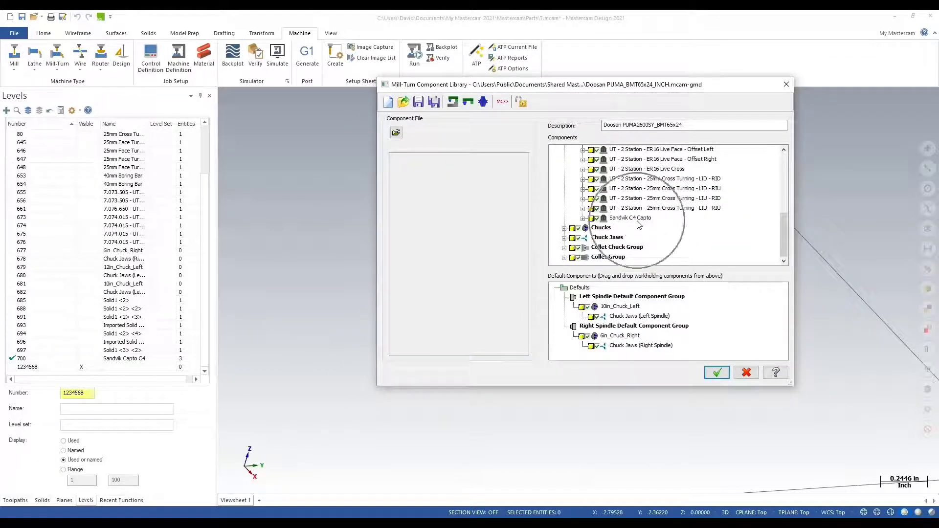
scroll(620, 224, "up", 1)
scroll(620, 224, "up", 2)
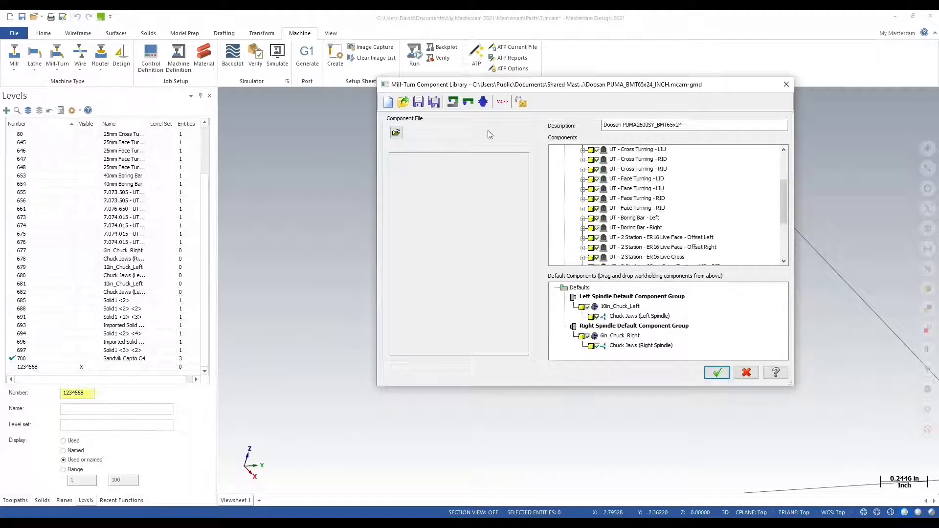
left_click(418, 102)
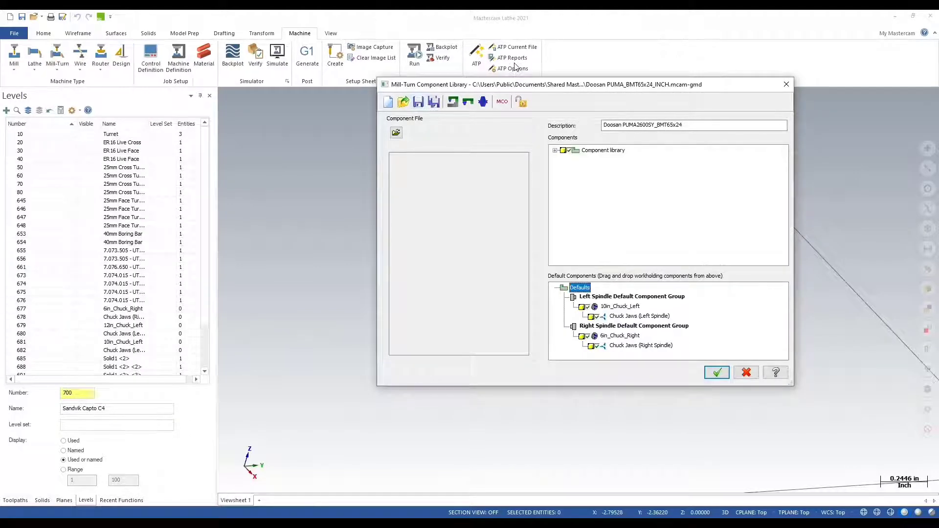
left_click(716, 373)
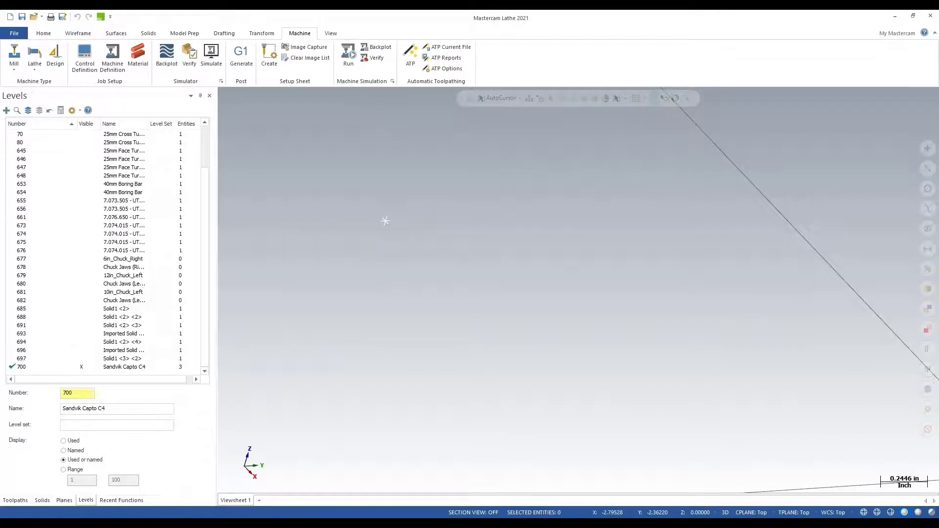
Step: In Code Expert, select the Doosan PUMA_BMT65x24_INCH component library and save it
mouse_move(539, 523)
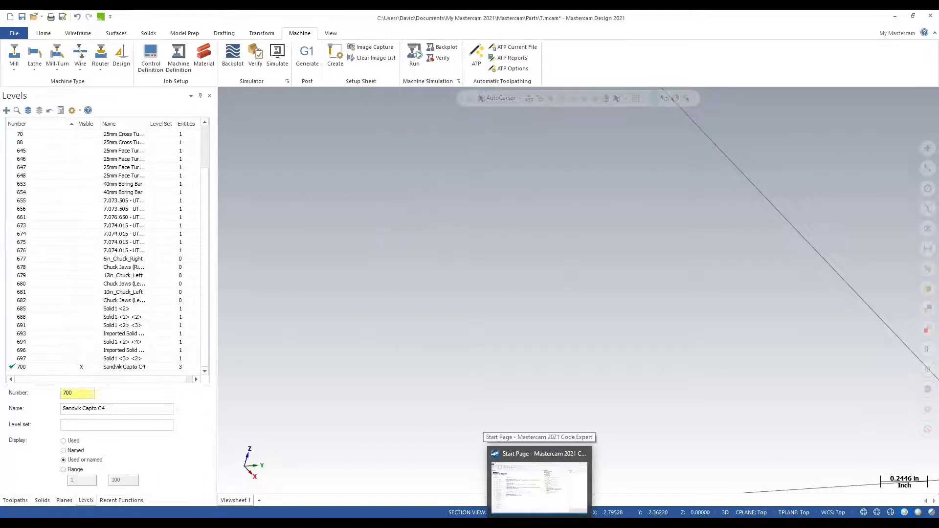
left_click(539, 484)
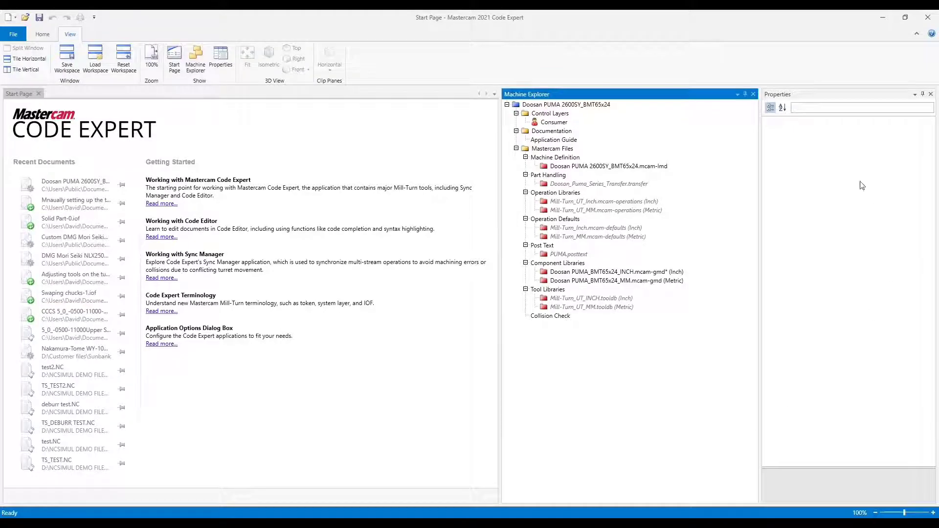
left_click(570, 274)
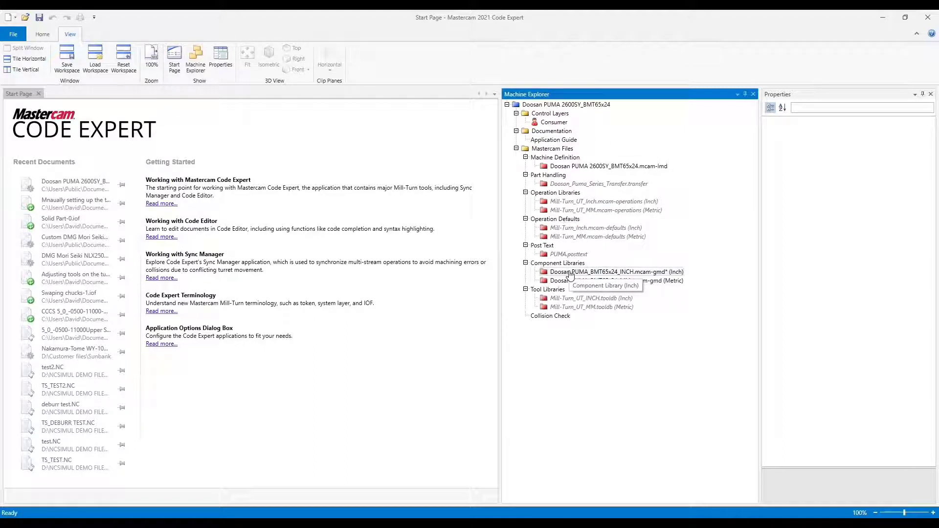
left_click(662, 273)
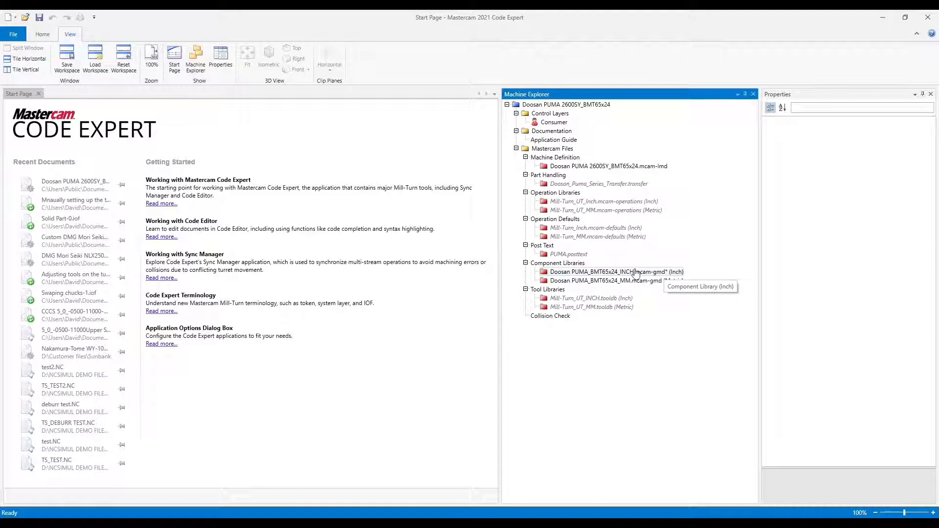
left_click(39, 17)
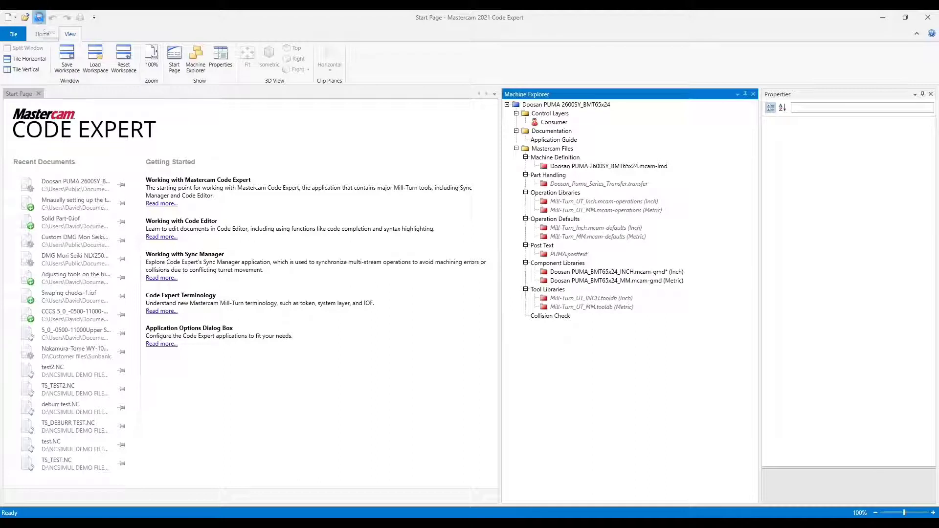
left_click(663, 272)
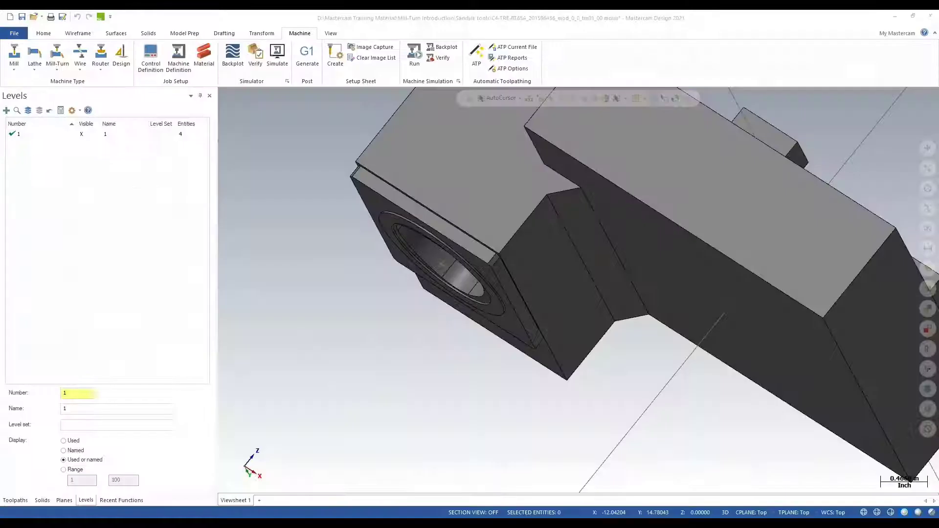
Step: Start a fresh part, discarding changes, and load the Doosan PUMA 2600SY_BMT65x24 Mill-Turn machine
left_click(10, 17)
left_click(496, 288)
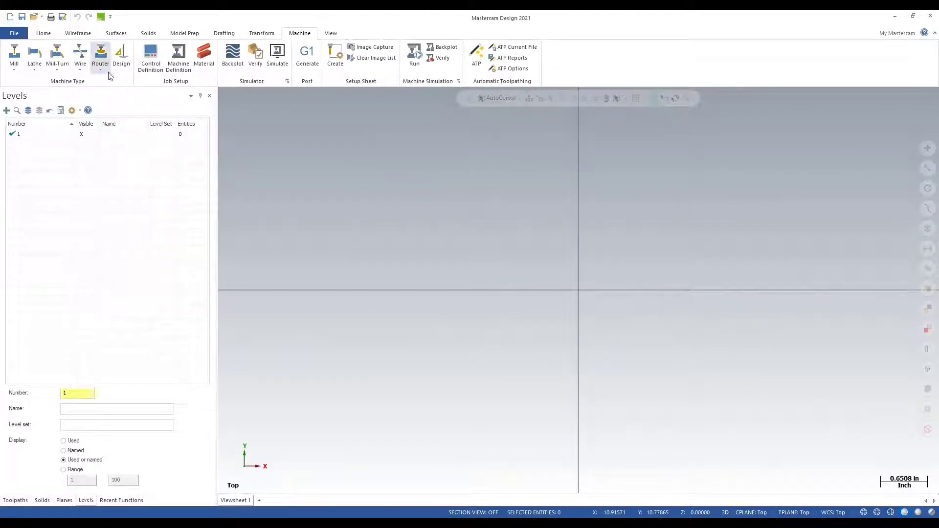
left_click(54, 72)
left_click(188, 113)
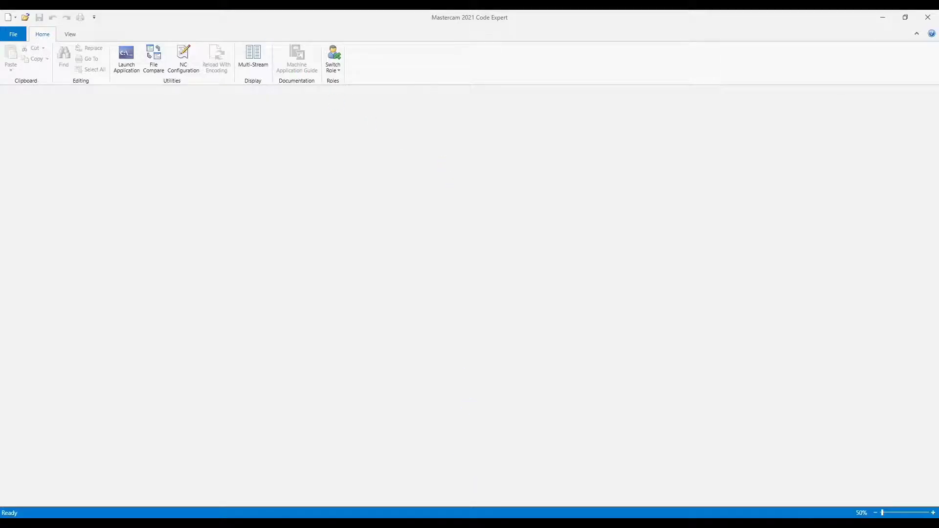
mouse_move(539, 523)
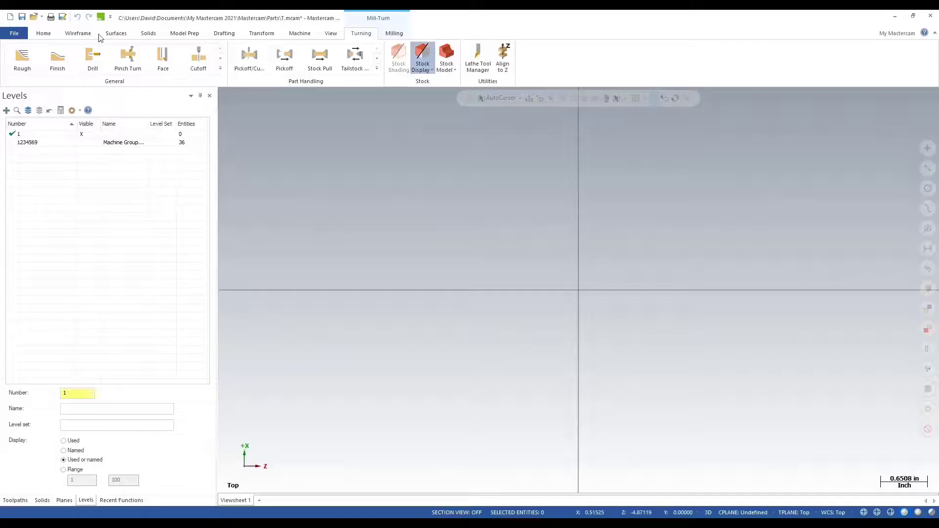
Step: Copy tool T0101 Sandvik Capto CNMG .031R from lathe\3D Tool for MT Intro.TOOLDB into Machine Group-1
left_click(478, 58)
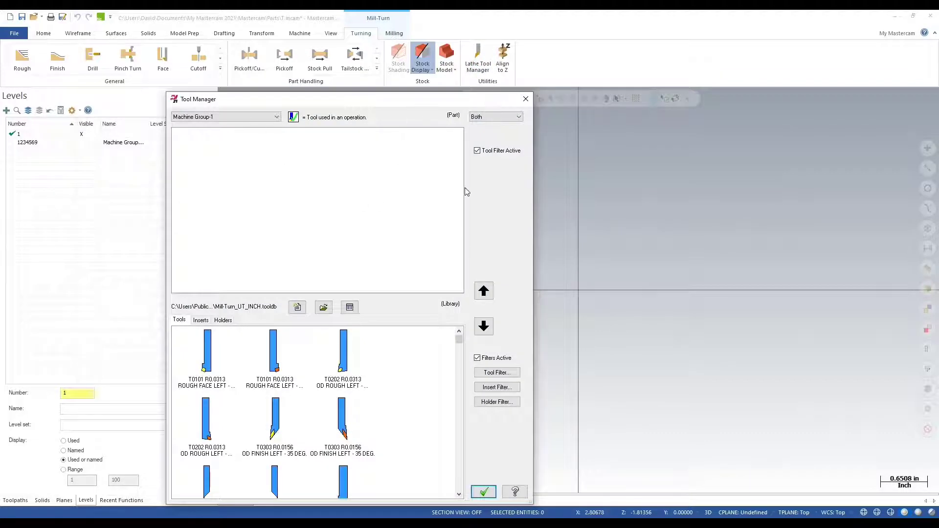
left_click(323, 307)
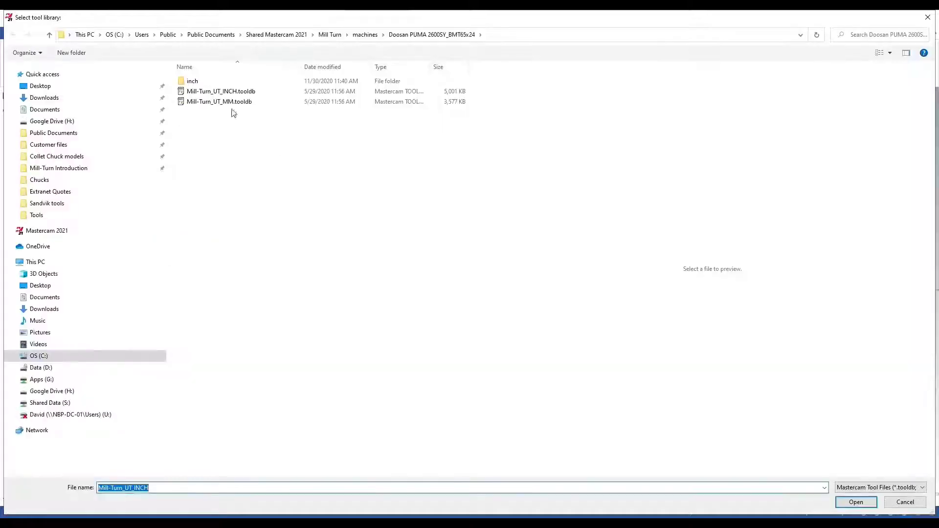
left_click(277, 34)
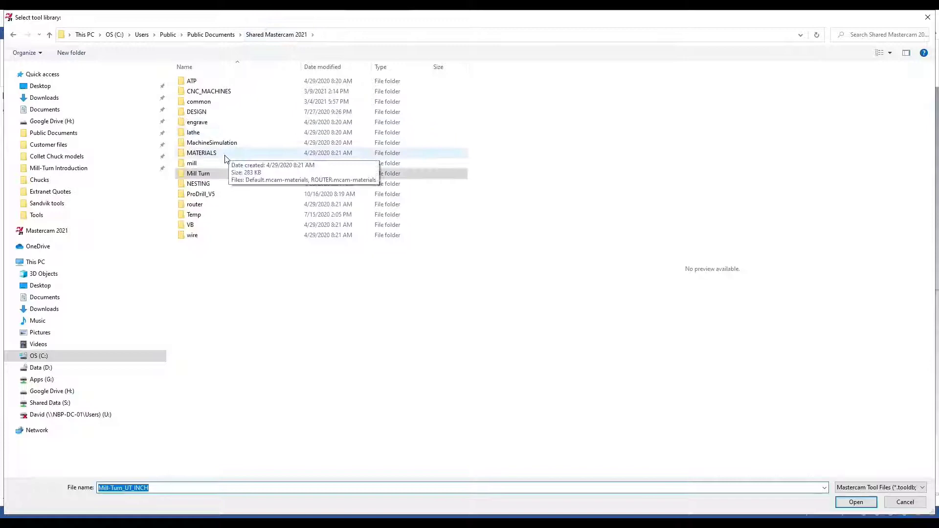
double_click(210, 137)
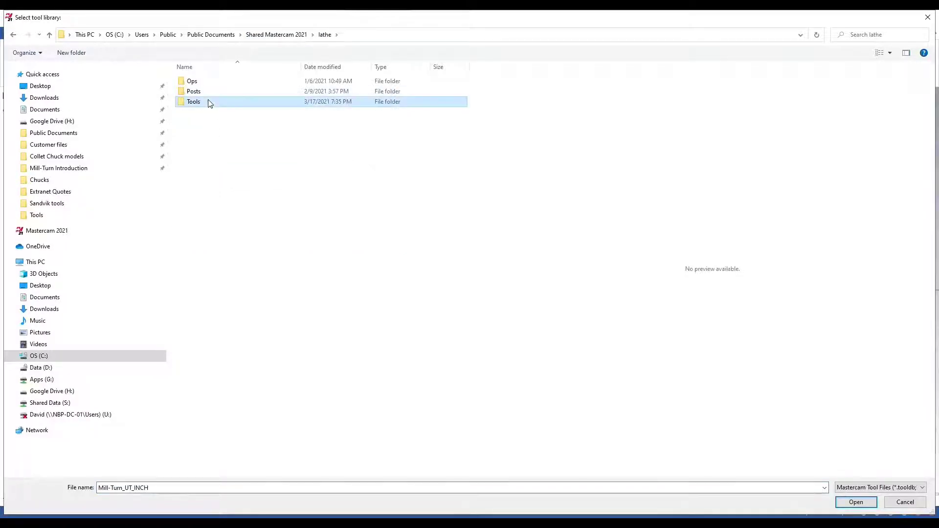
double_click(211, 82)
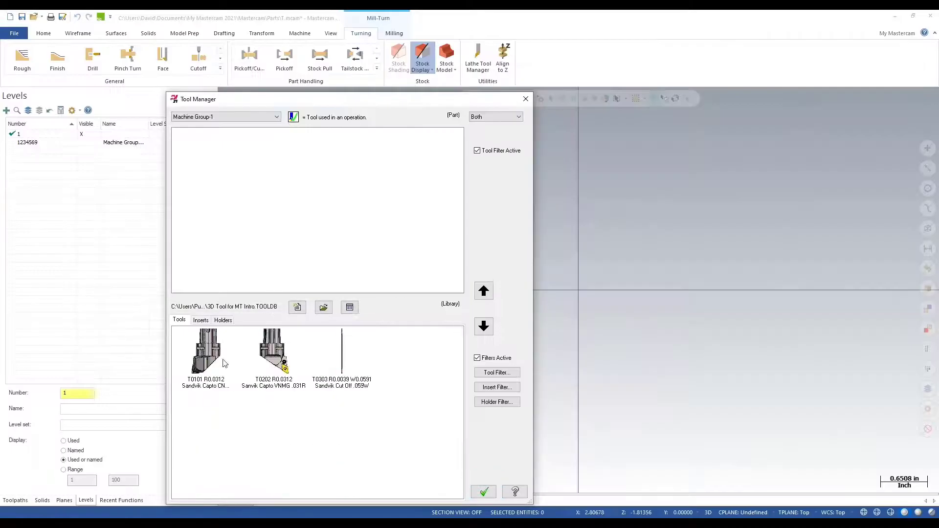
left_click(208, 366)
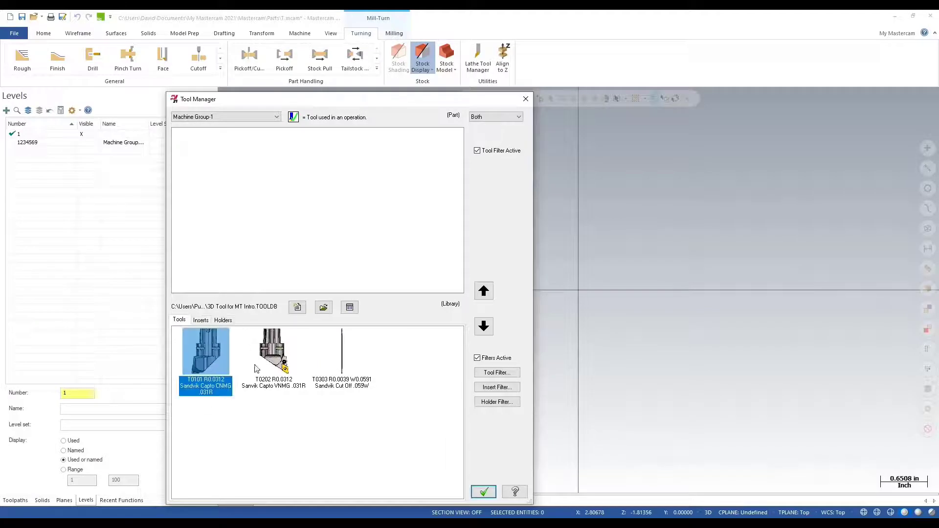
left_click(483, 291)
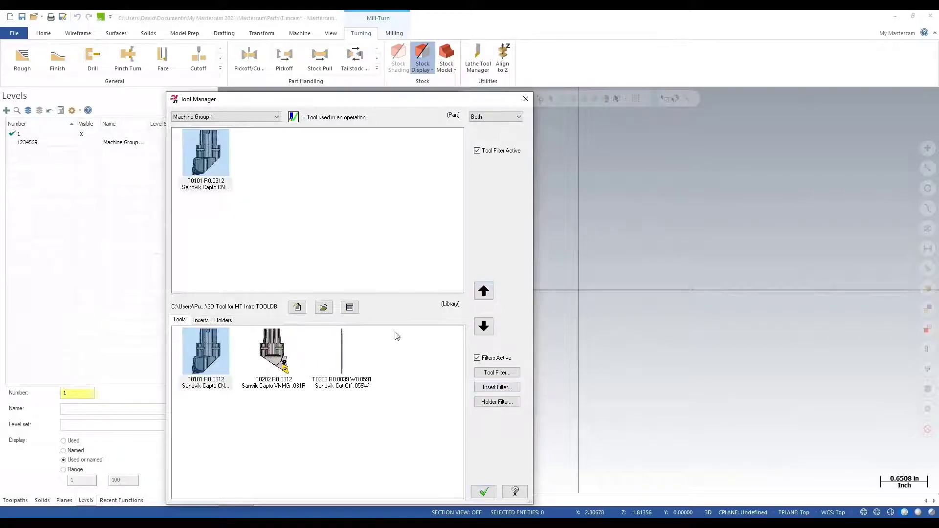
left_click(480, 487)
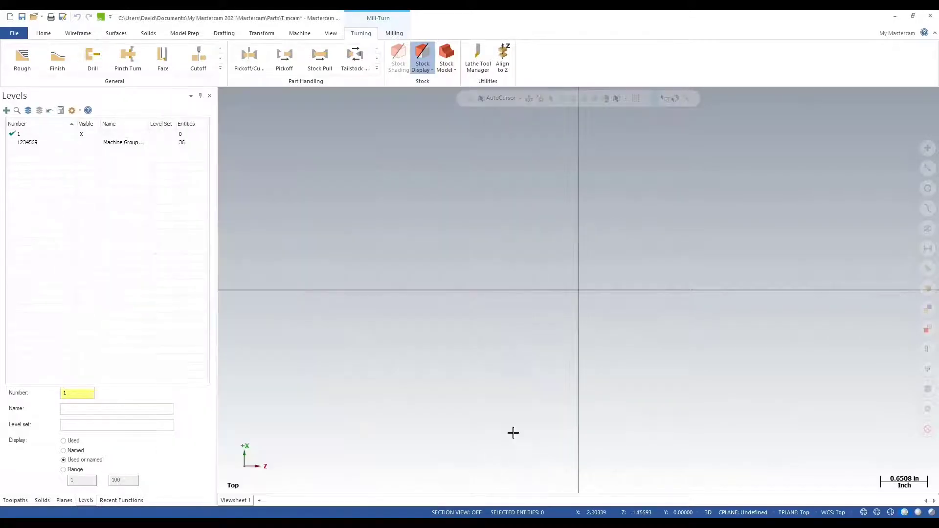
Step: In Tool Setup Manager, mount the Sandvik C4 Capto locator on Upper Turret Index 1
left_click(15, 501)
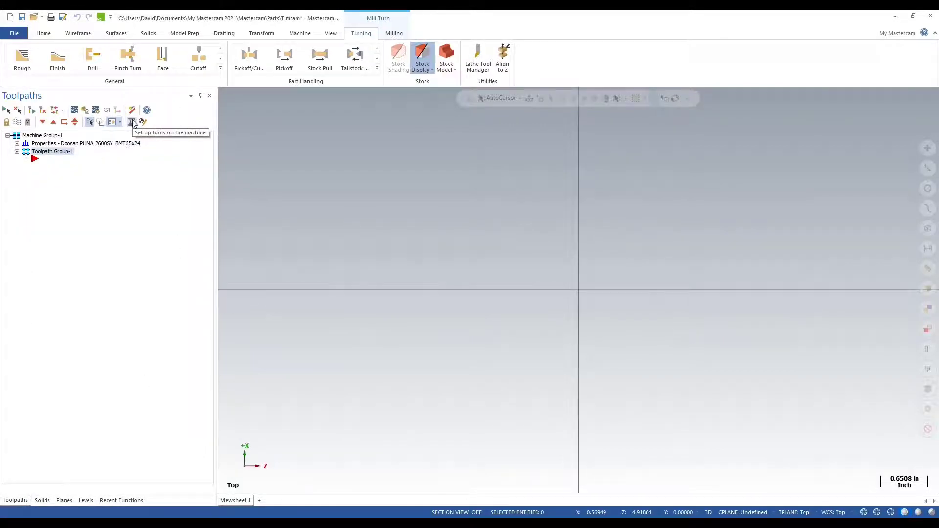
left_click(132, 122)
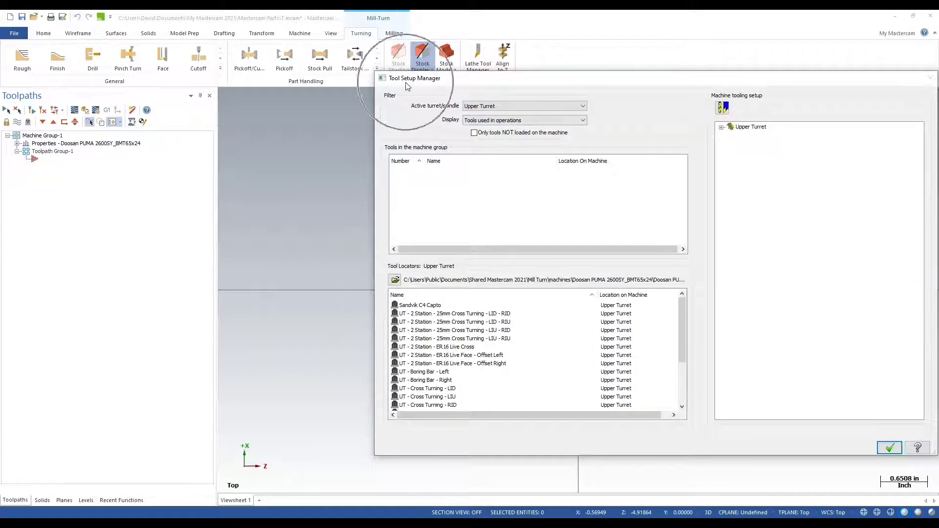
left_click(721, 127)
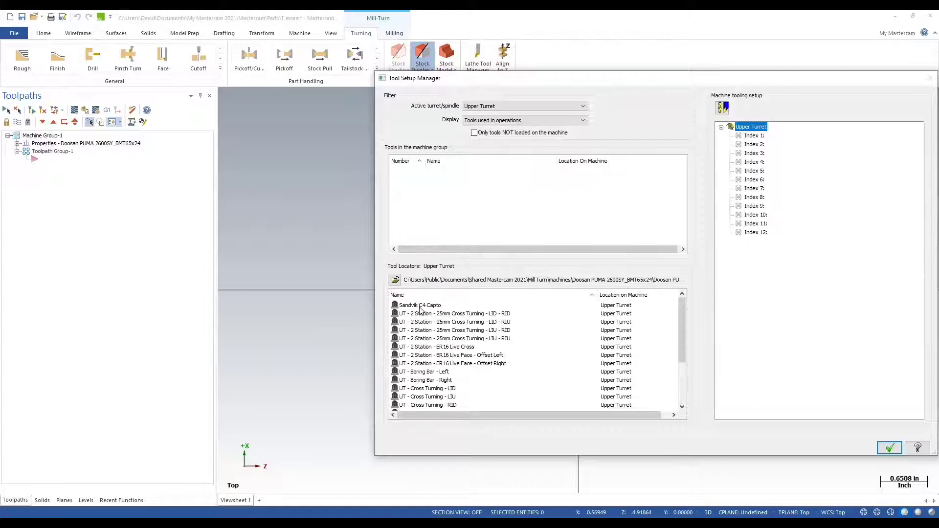
mouse_move(421, 309)
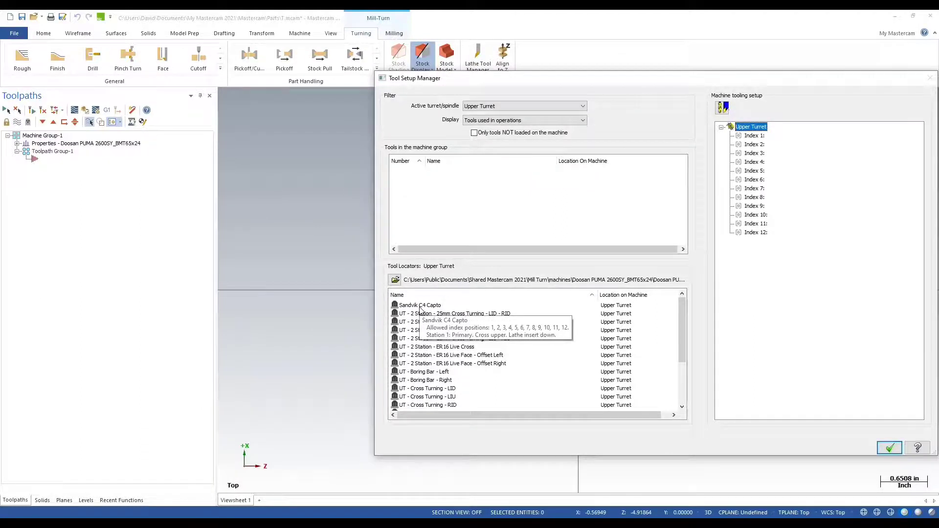
left_click(421, 306)
left_click_drag(420, 309, 761, 140)
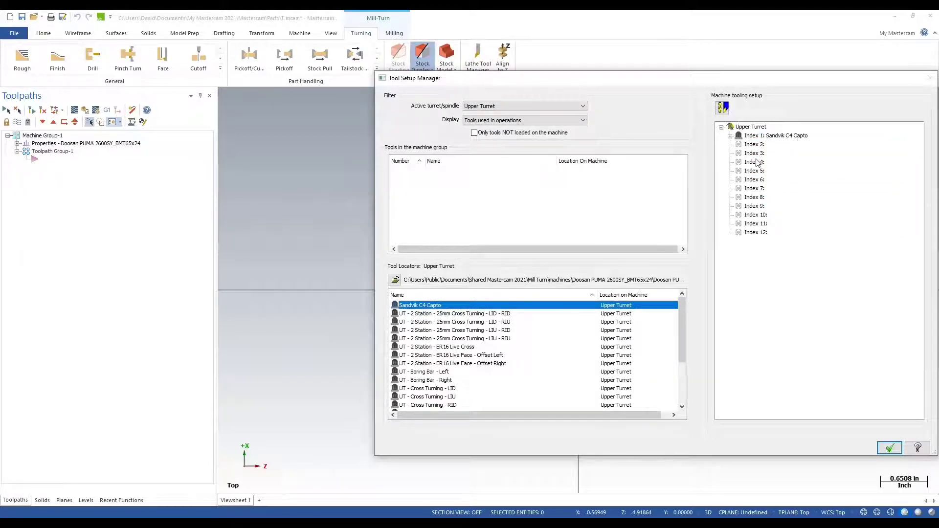
Step: List all tools and load T01 into Station 1 of the Capto locator
left_click(513, 125)
left_click(503, 129)
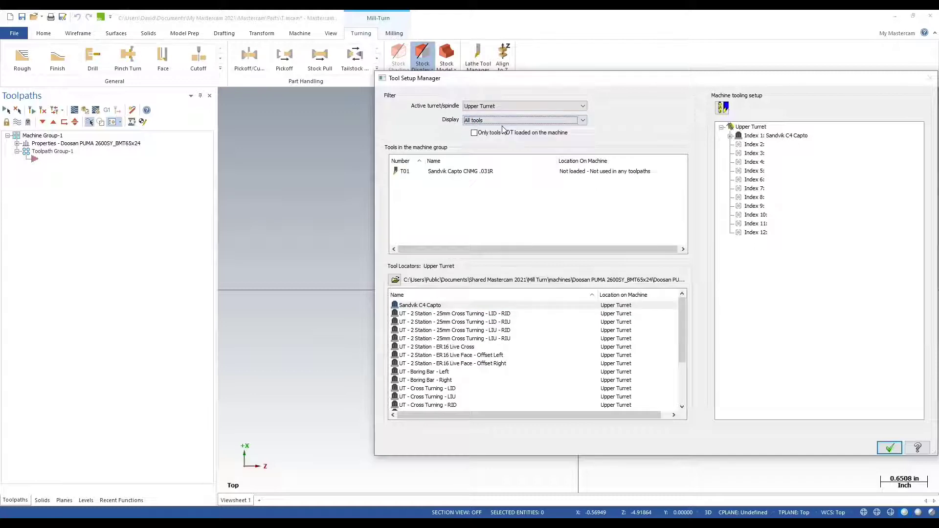
left_click_drag(479, 174, 757, 148)
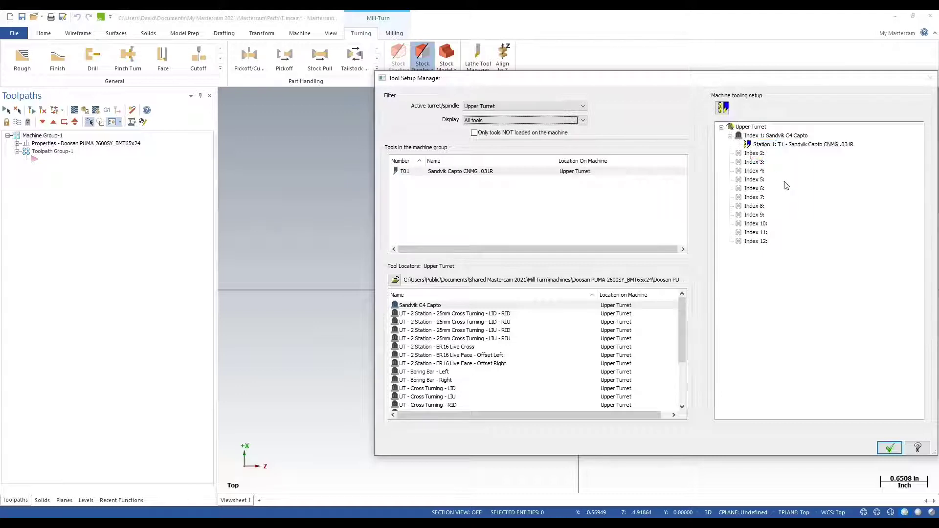
right_click(795, 139)
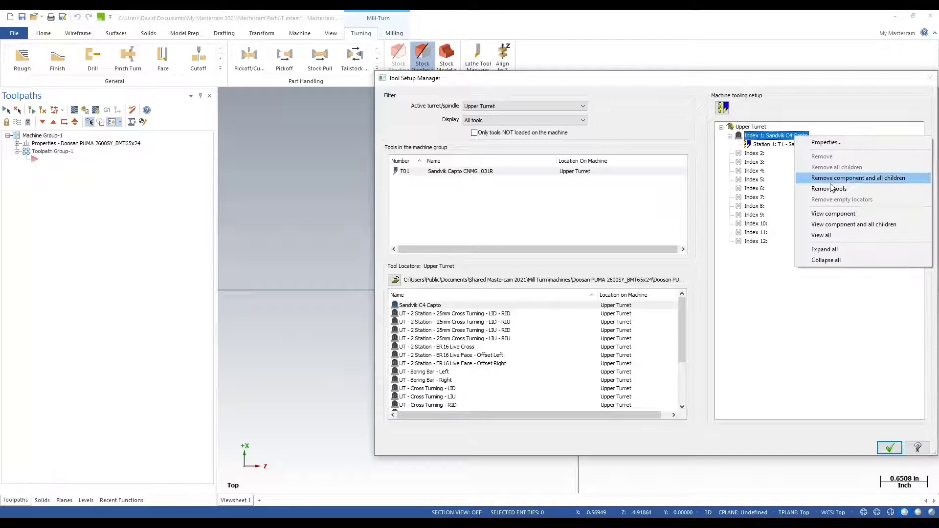
left_click(843, 224)
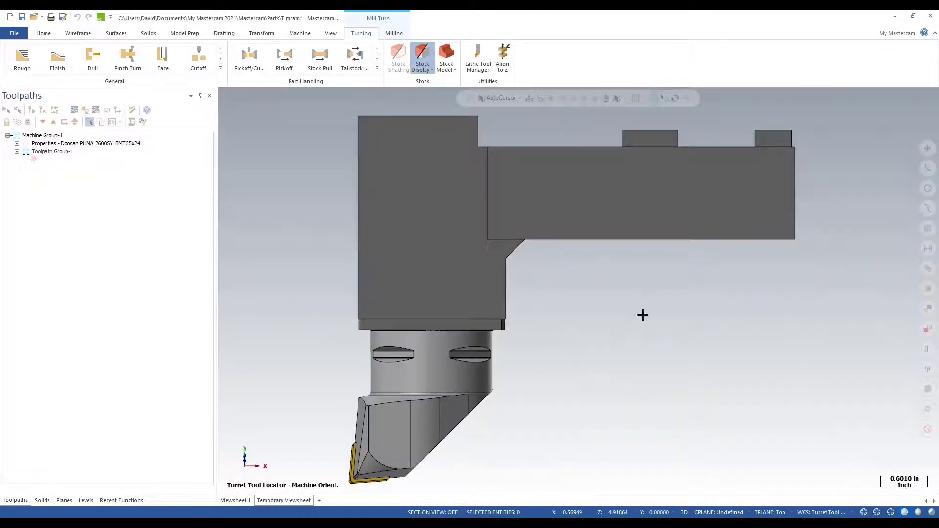
mouse_move(642, 315)
middle_mouse_down()
mouse_move(601, 293)
mouse_move(677, 252)
mouse_move(759, 260)
mouse_move(645, 269)
mouse_move(620, 195)
mouse_move(620, 240)
mouse_move(535, 306)
middle_mouse_up()
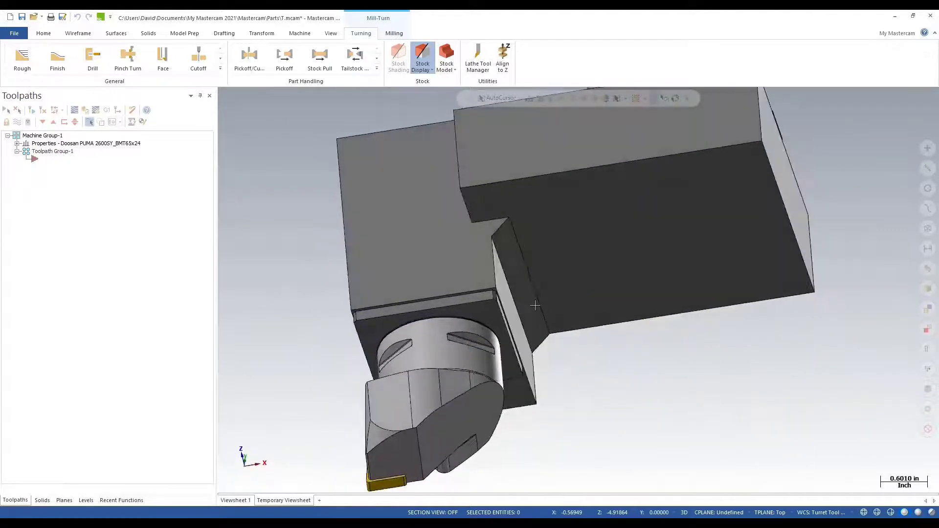
key("Escape")
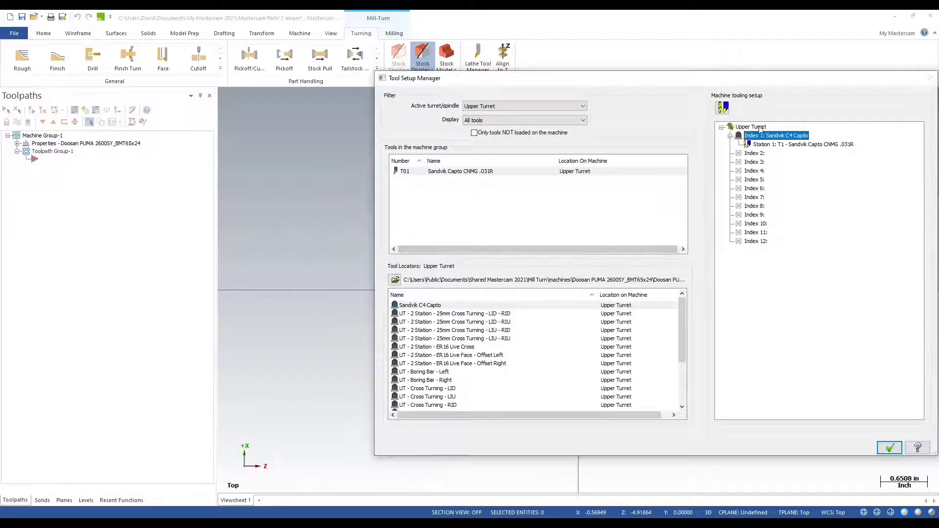
right_click(759, 128)
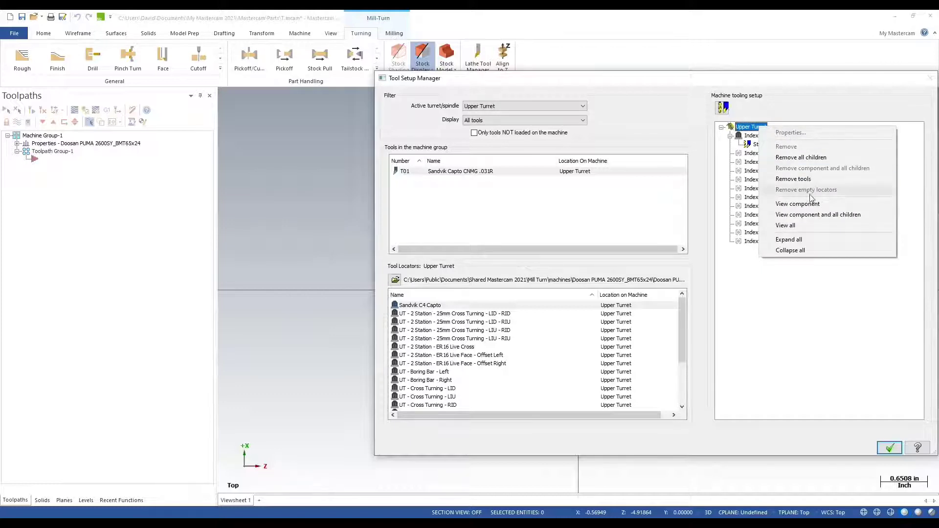